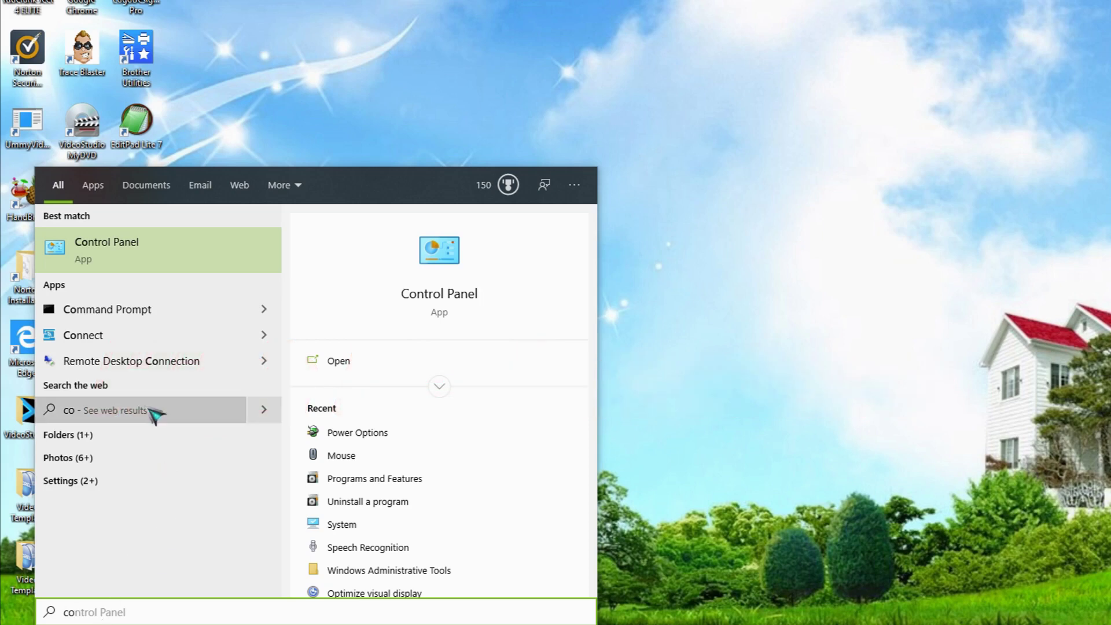
Open Control Panel from the Windows search results.
click(113, 249)
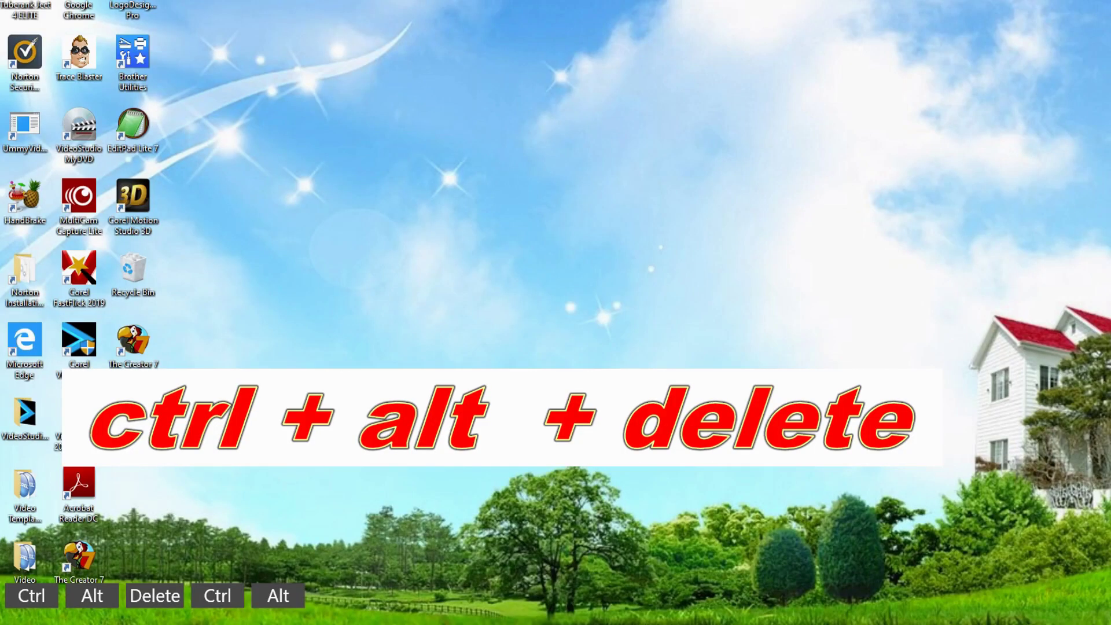
Open Task Manager in a maximized window and show the list of startup programs.
key(ctrl+alt+Delete)
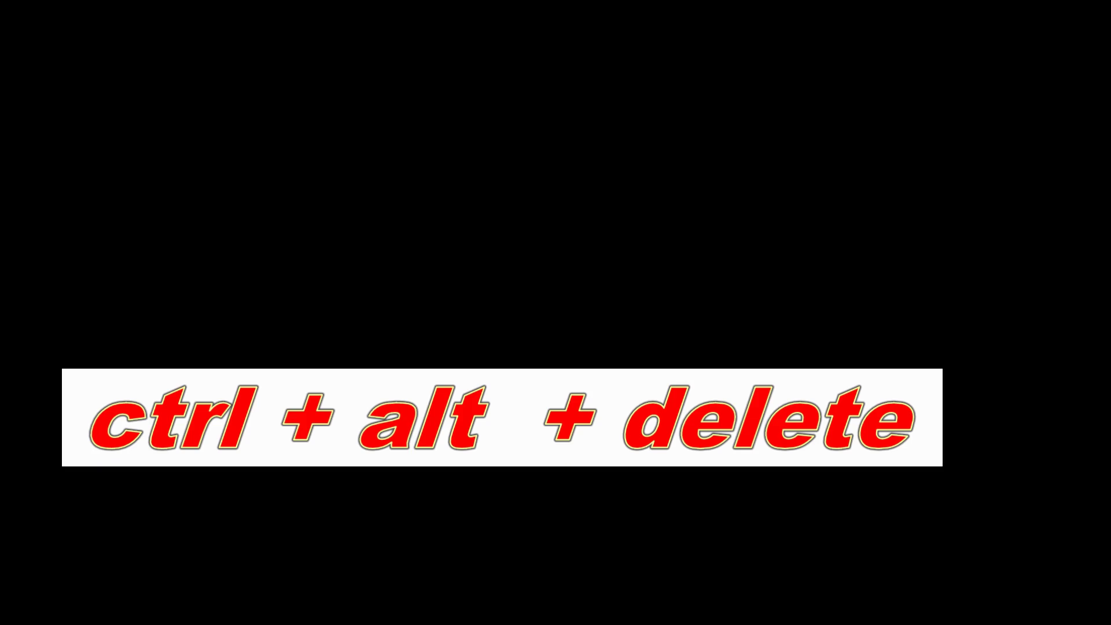
click(666, 285)
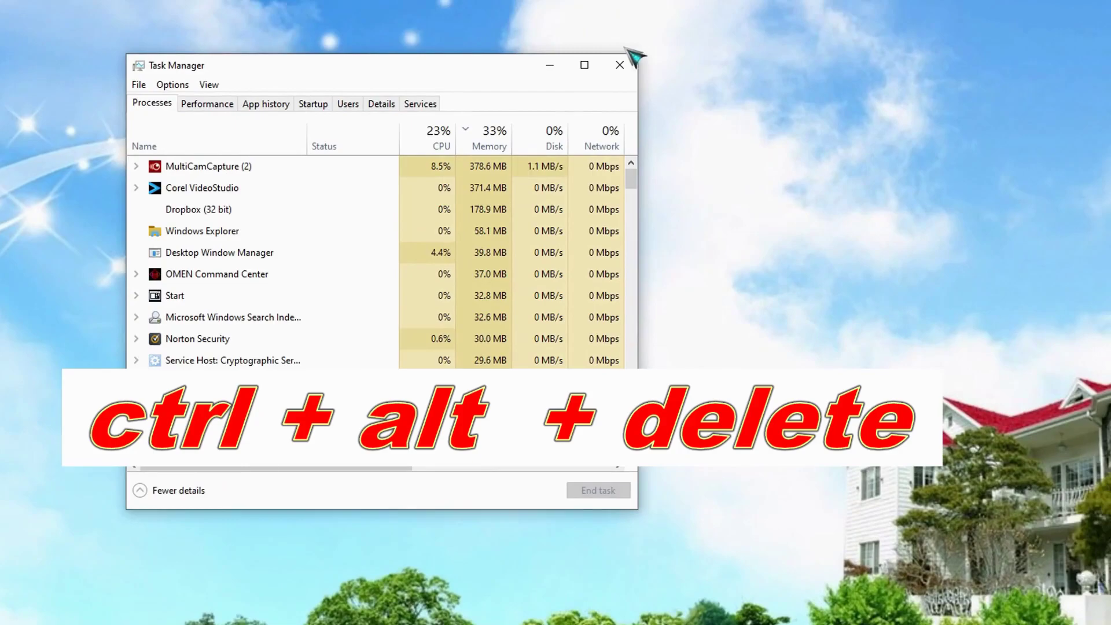
click(585, 64)
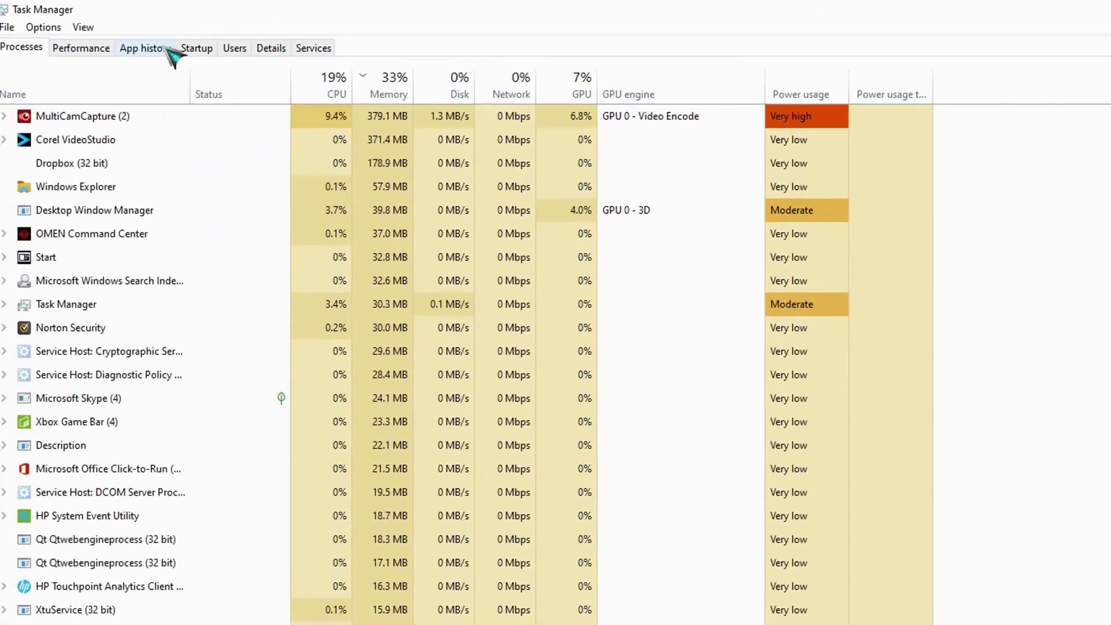
click(196, 48)
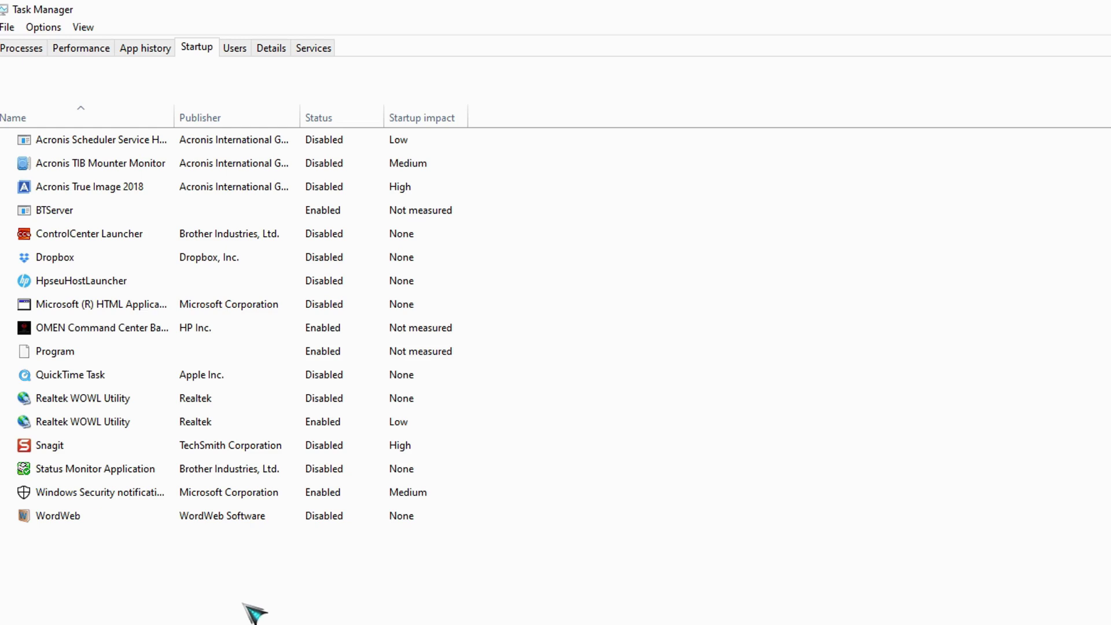
Disable the Windows Security notification startup entry and enable it again.
right_click(312, 494)
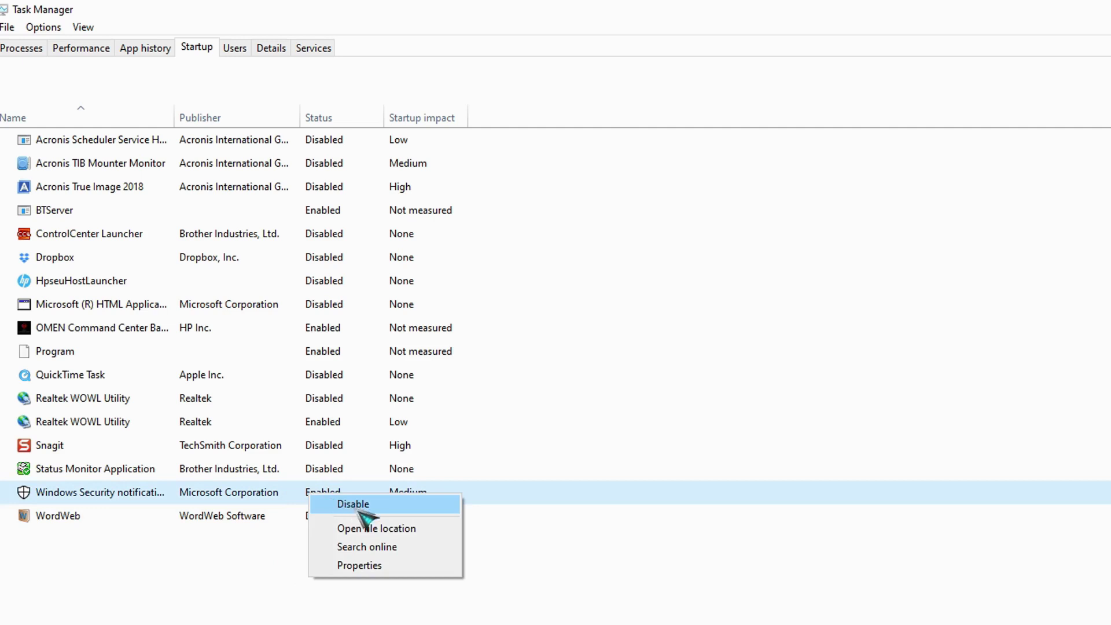
click(358, 508)
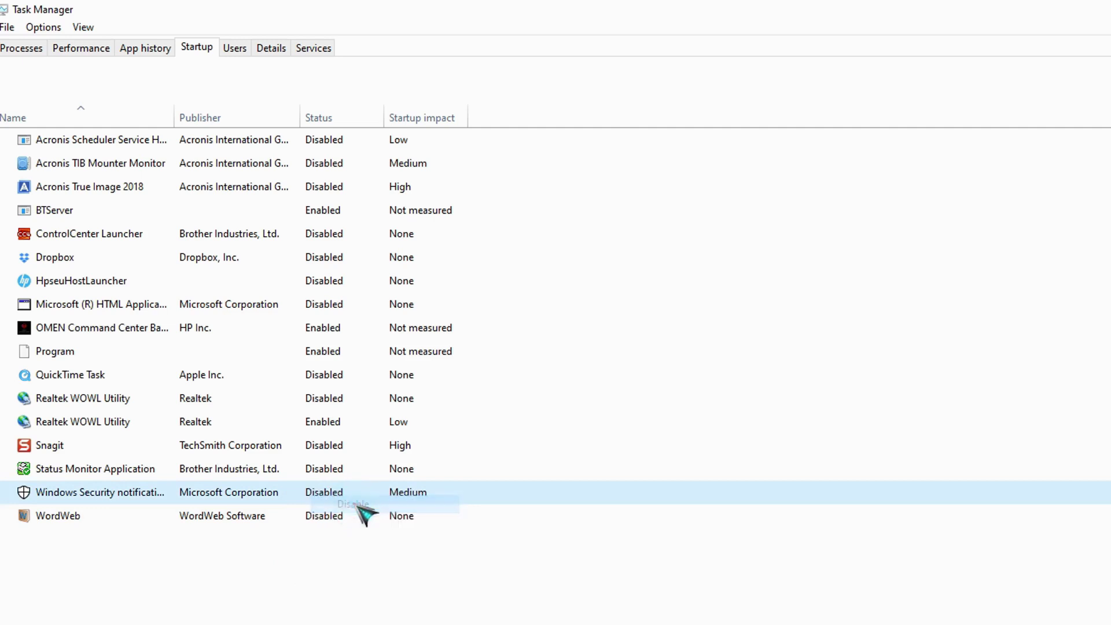
right_click(331, 495)
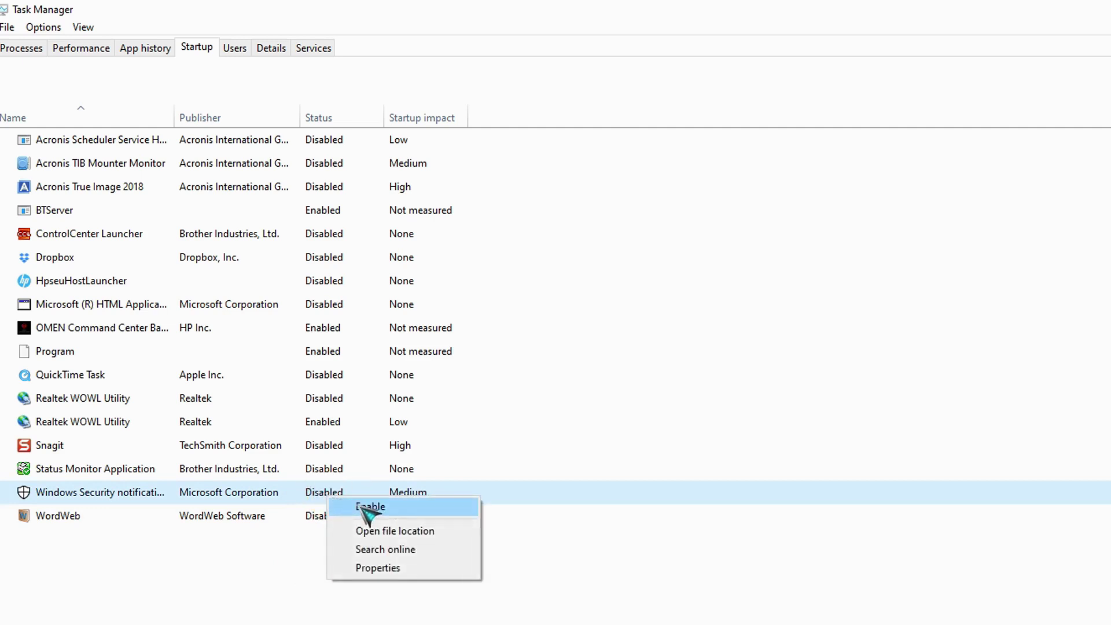
click(376, 508)
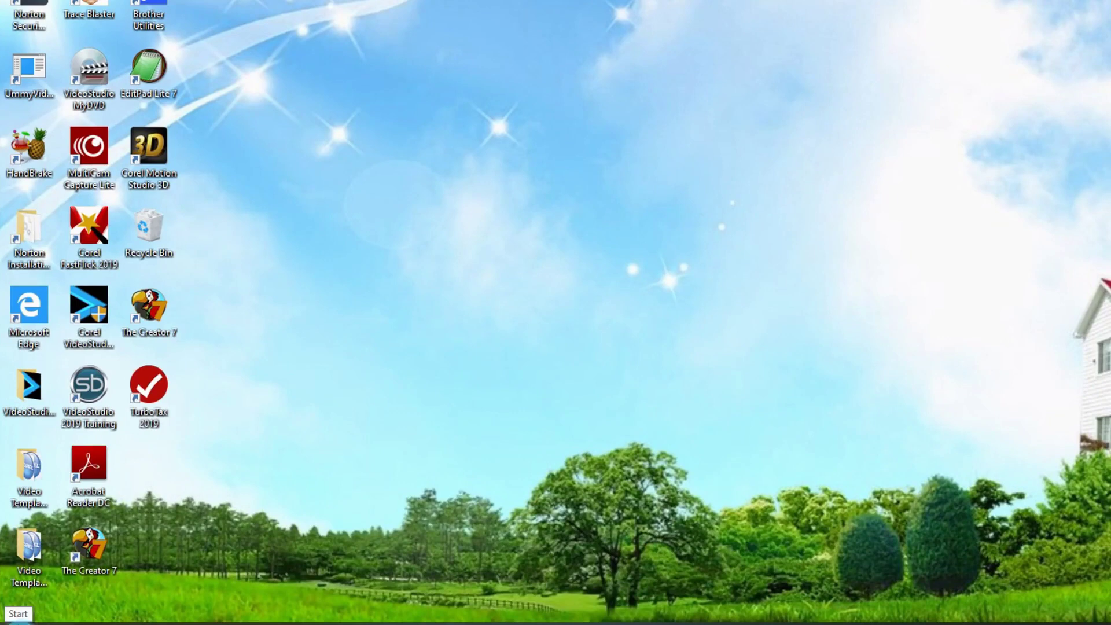
click(17, 619)
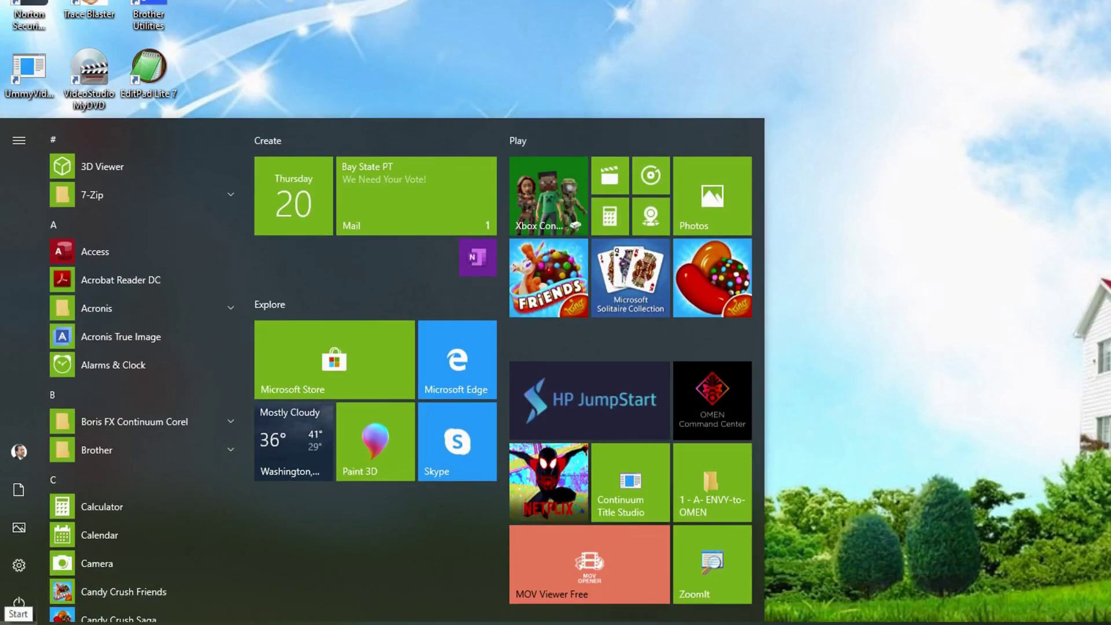
right_click(17, 614)
click(58, 564)
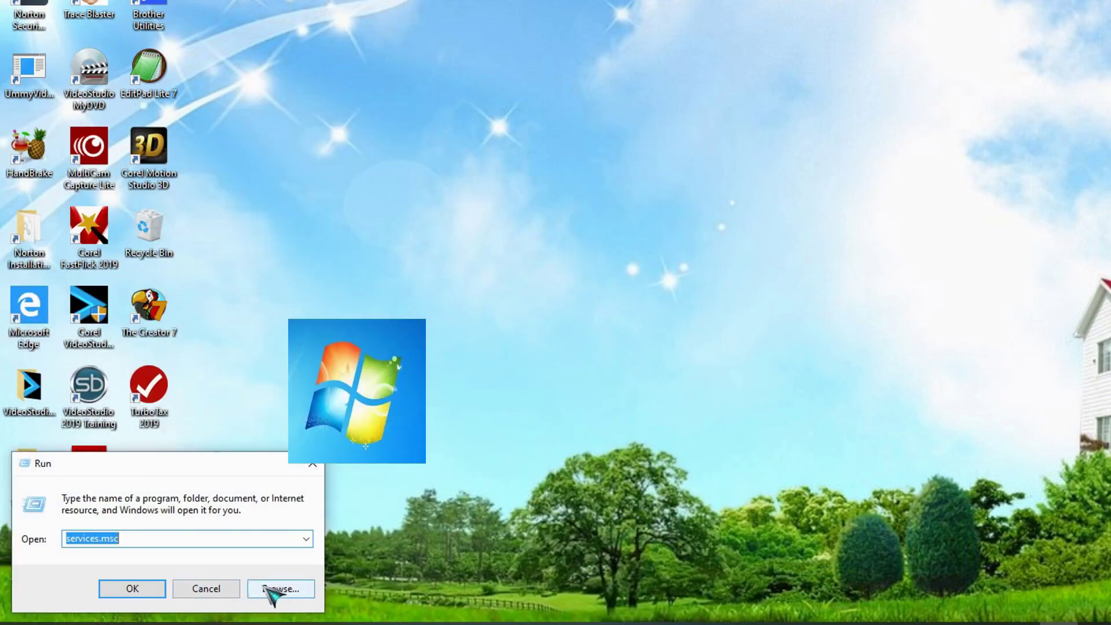
click(206, 589)
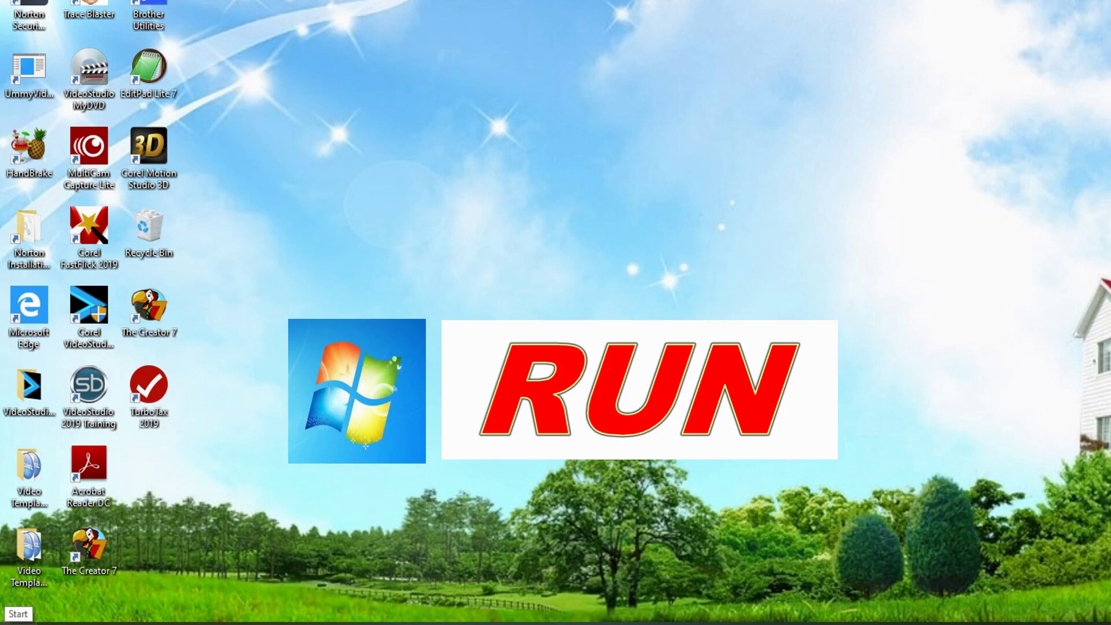
Open the Windows Services console by running services.msc.
right_click(12, 623)
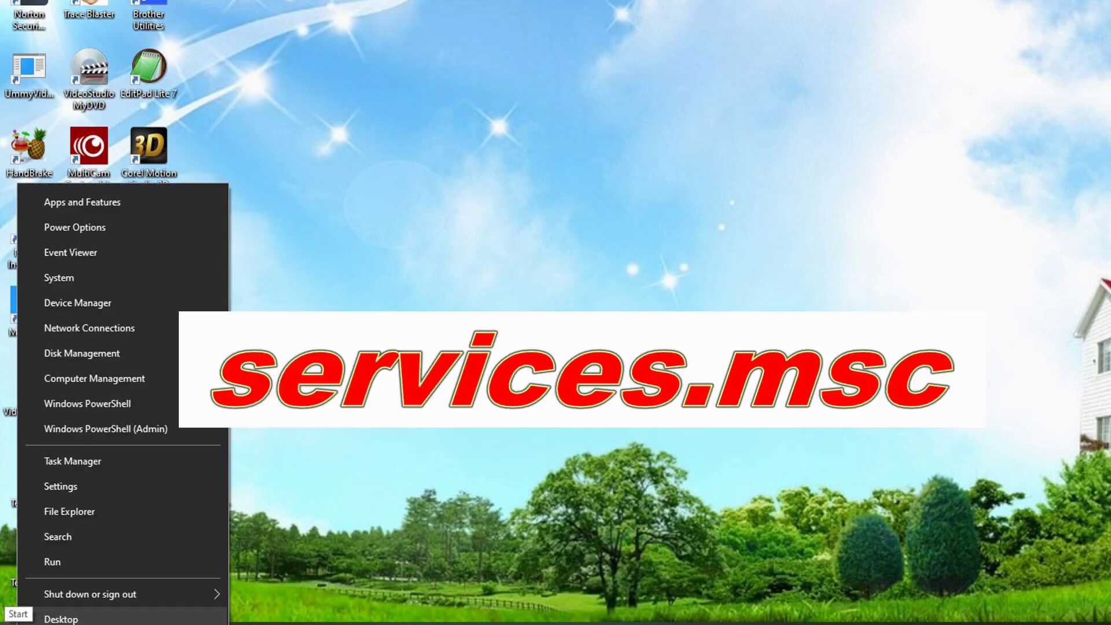
click(45, 562)
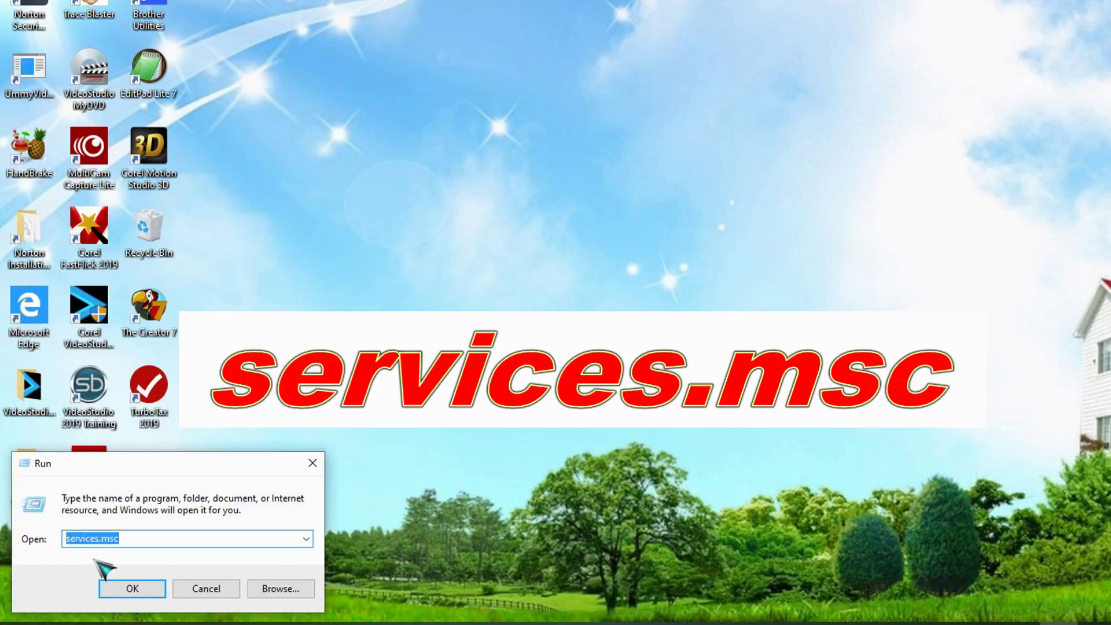
click(151, 538)
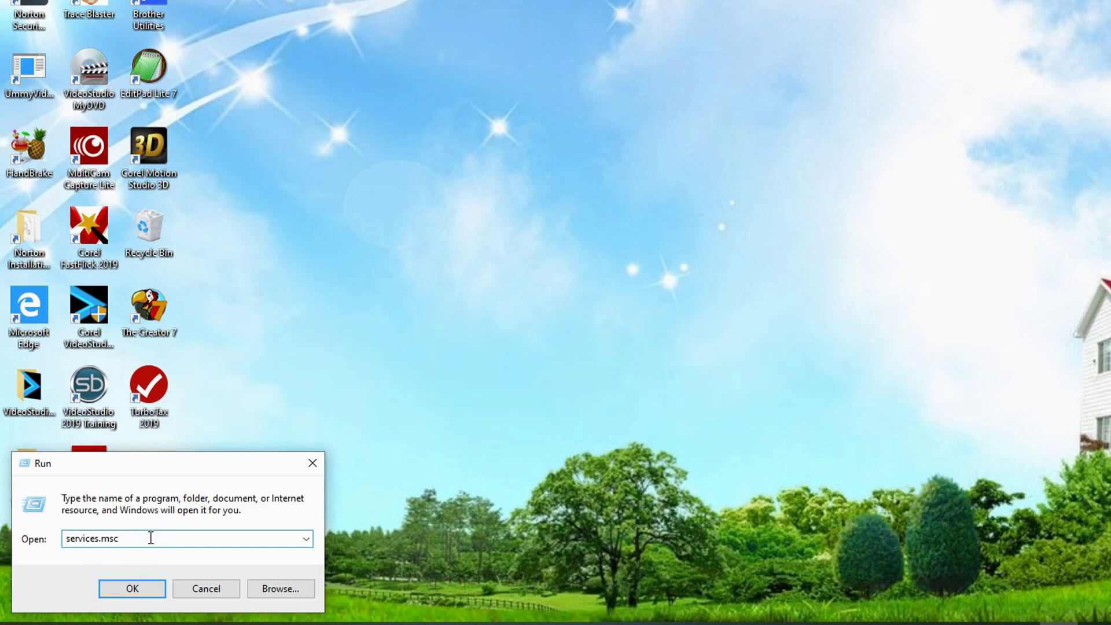
click(138, 591)
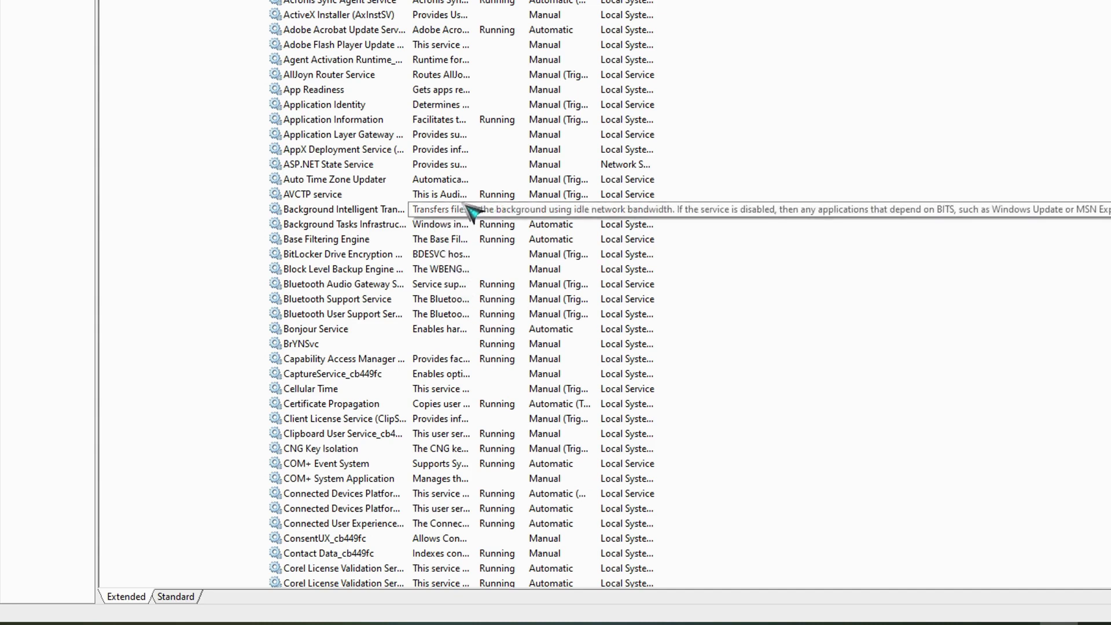
Open the properties of the Auto Time Zone Updater service and review the available startup types.
click(303, 195)
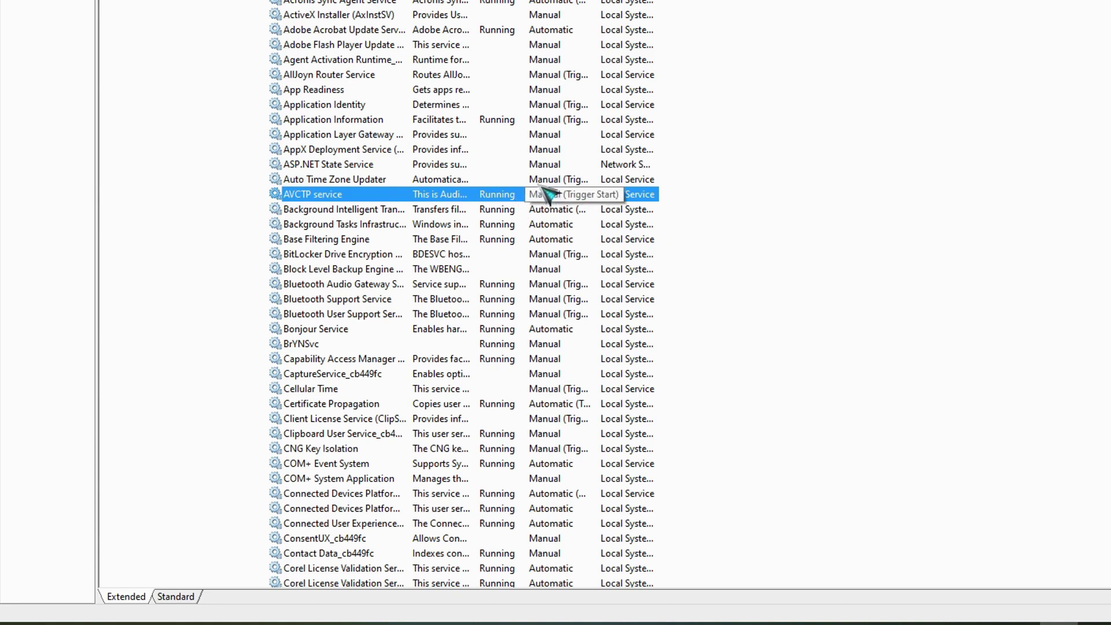
click(538, 180)
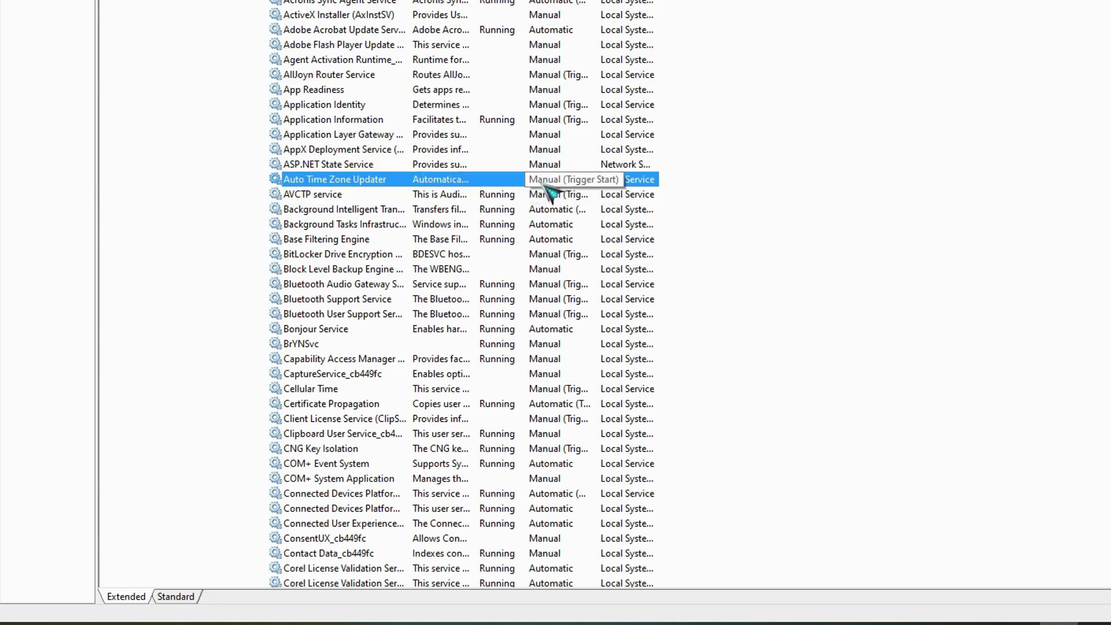
right_click(544, 186)
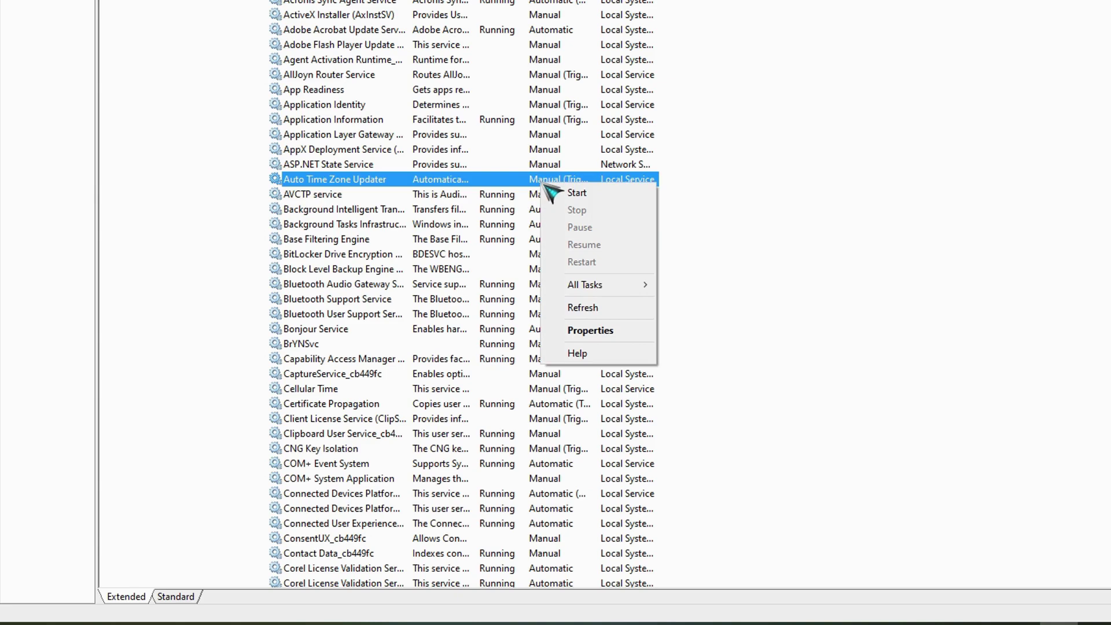
click(610, 329)
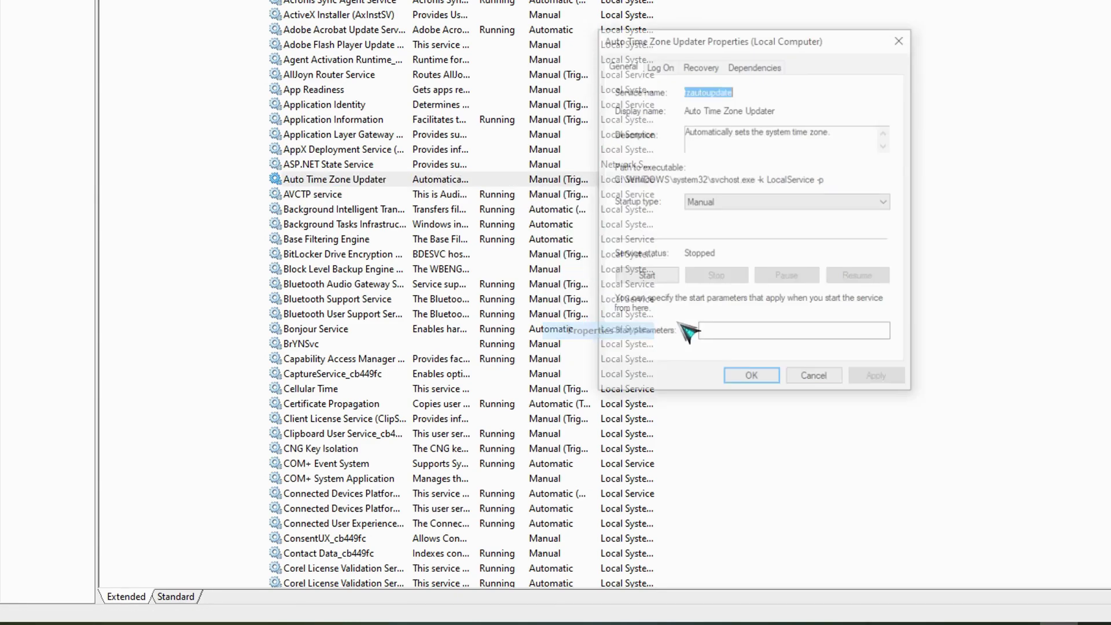
click(886, 202)
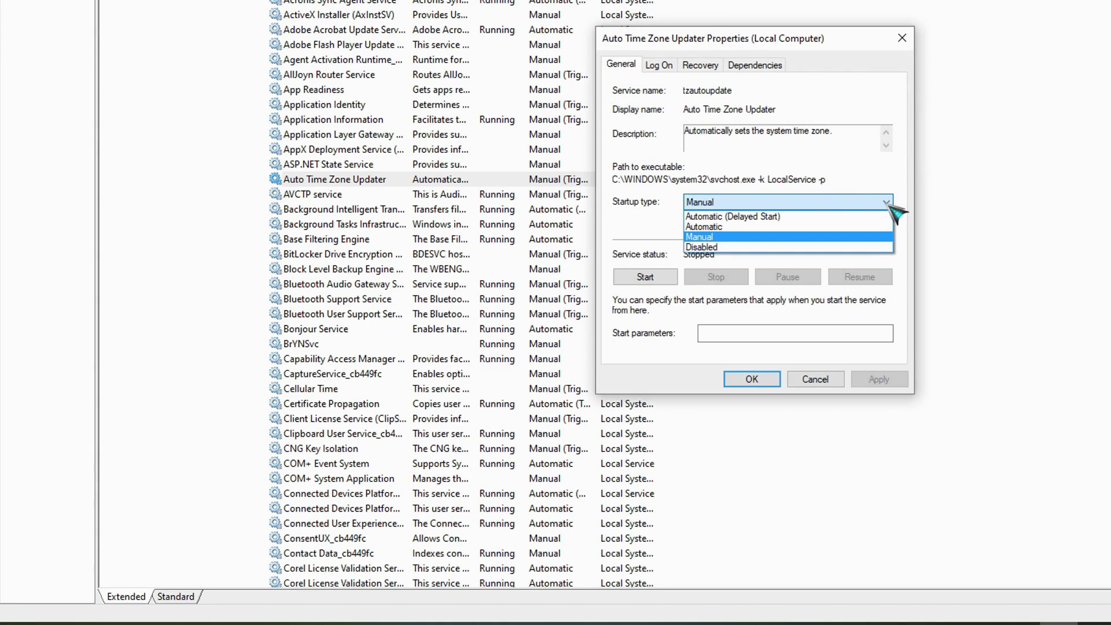
click(747, 381)
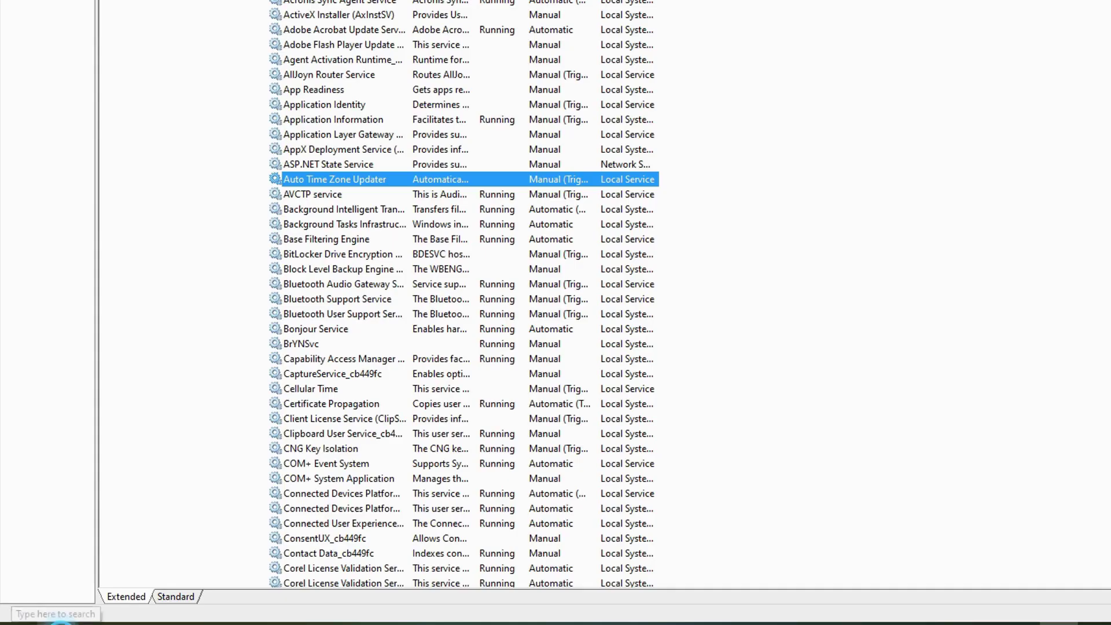
Find Control Panel through Windows search and open its System page with the advanced system properties.
click(58, 613)
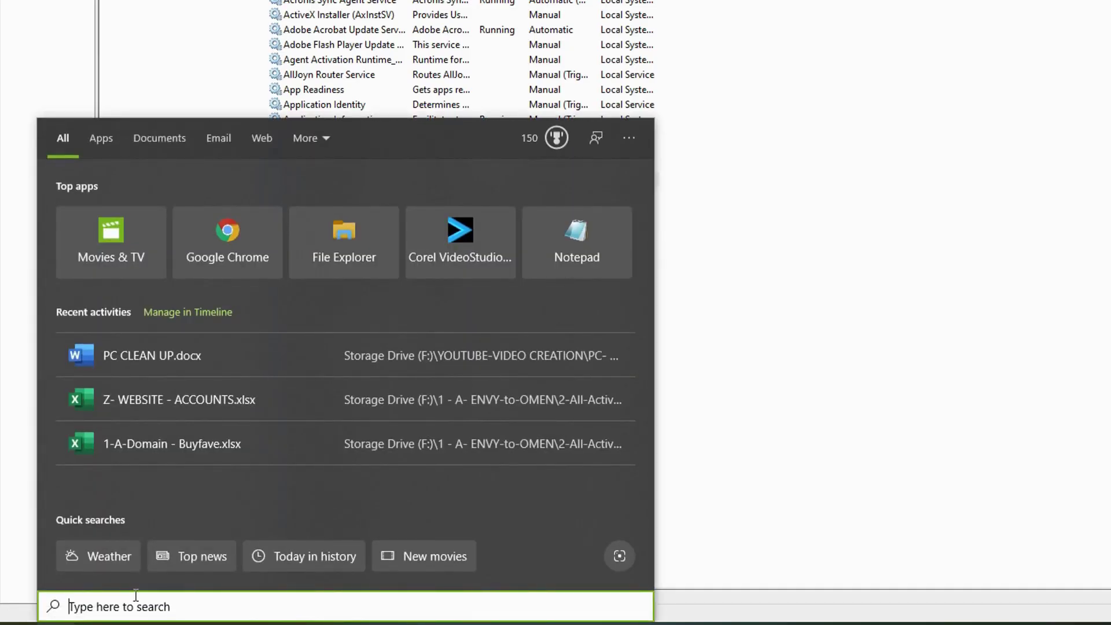
text(co)
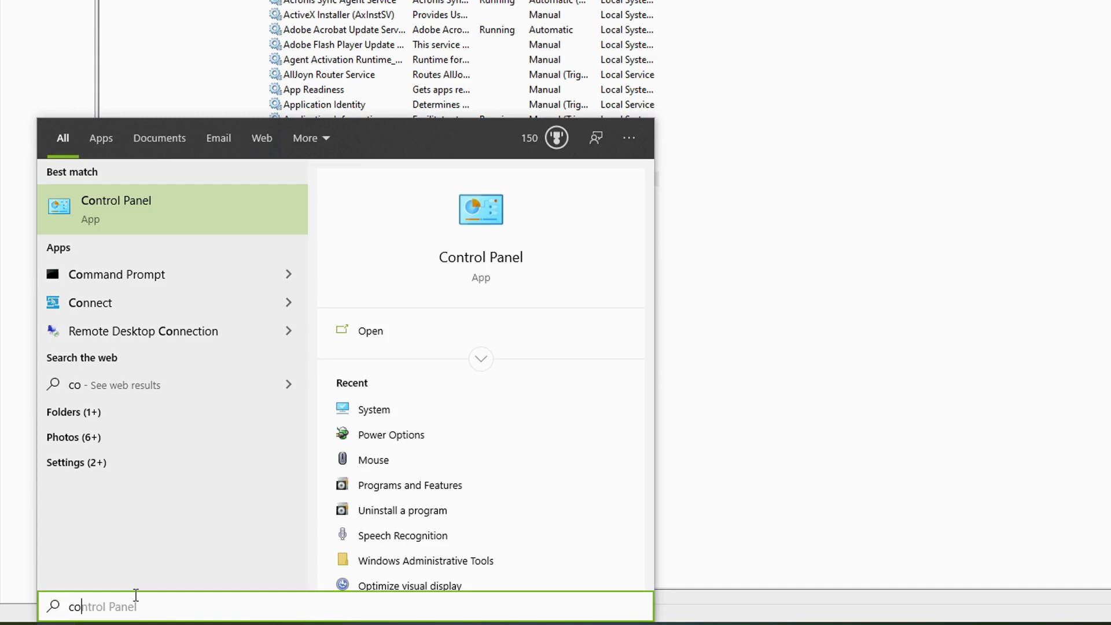
click(110, 217)
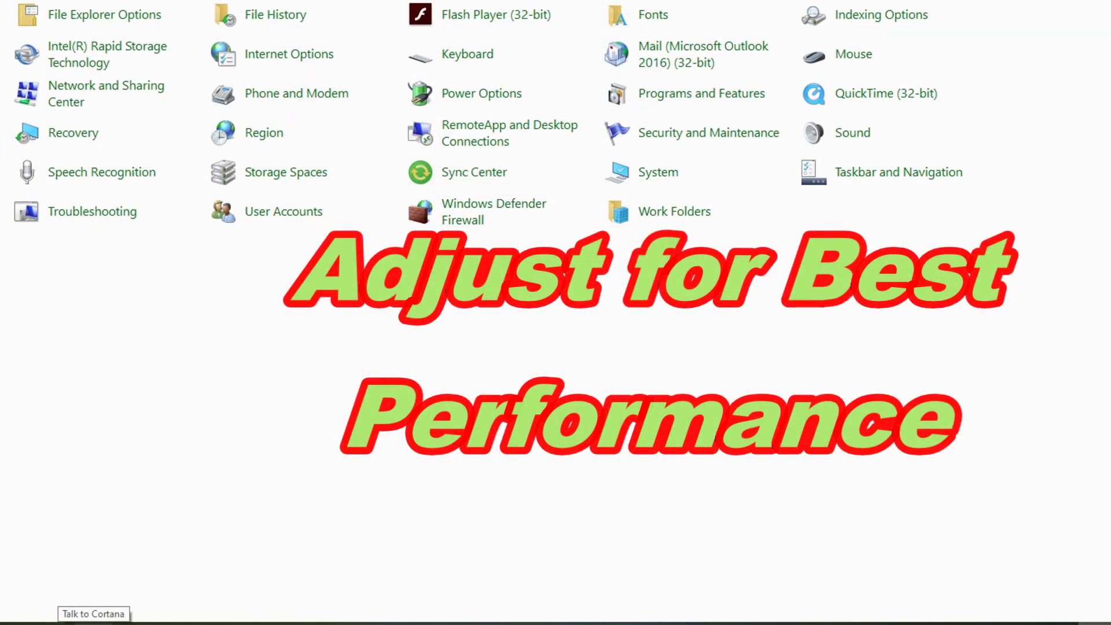
click(619, 179)
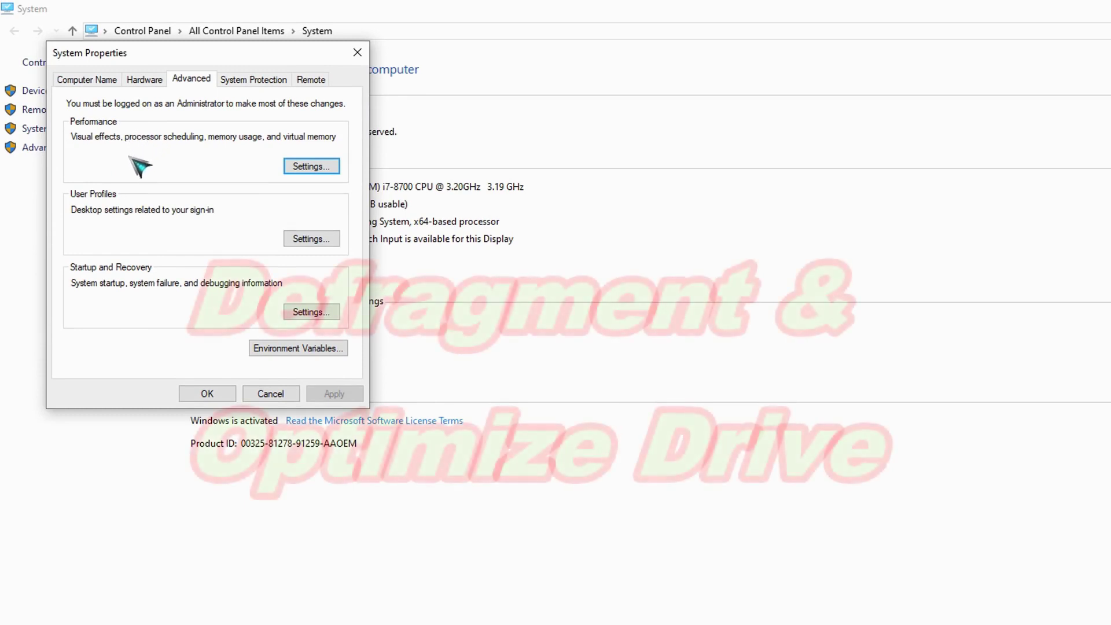
Select Adjust for best performance for the visual effects in Performance Options and cancel the dialog.
click(304, 171)
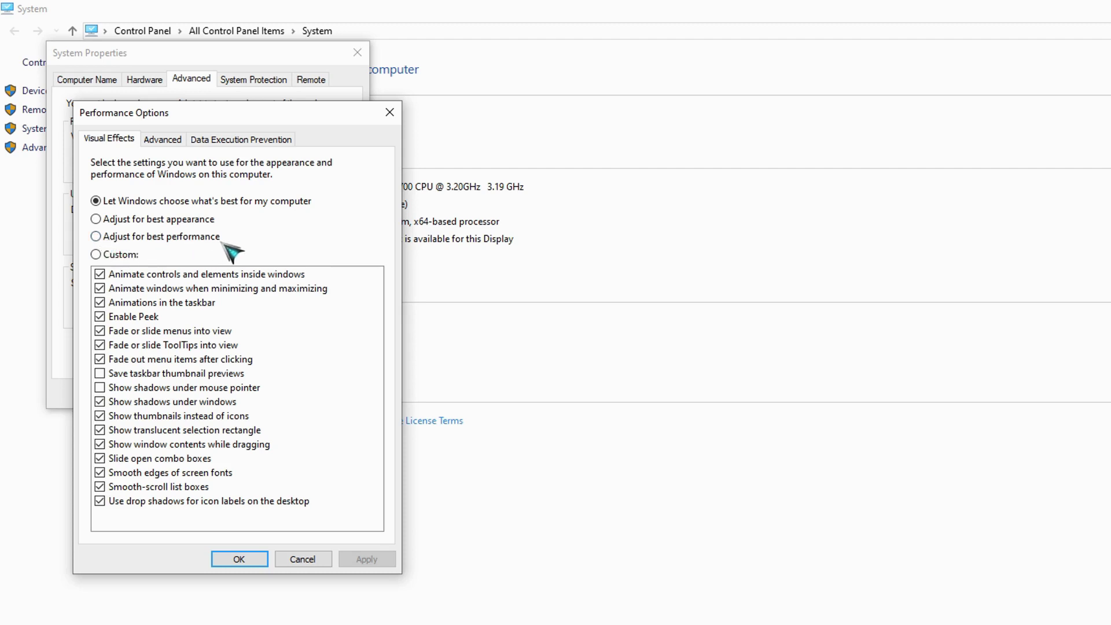
click(96, 236)
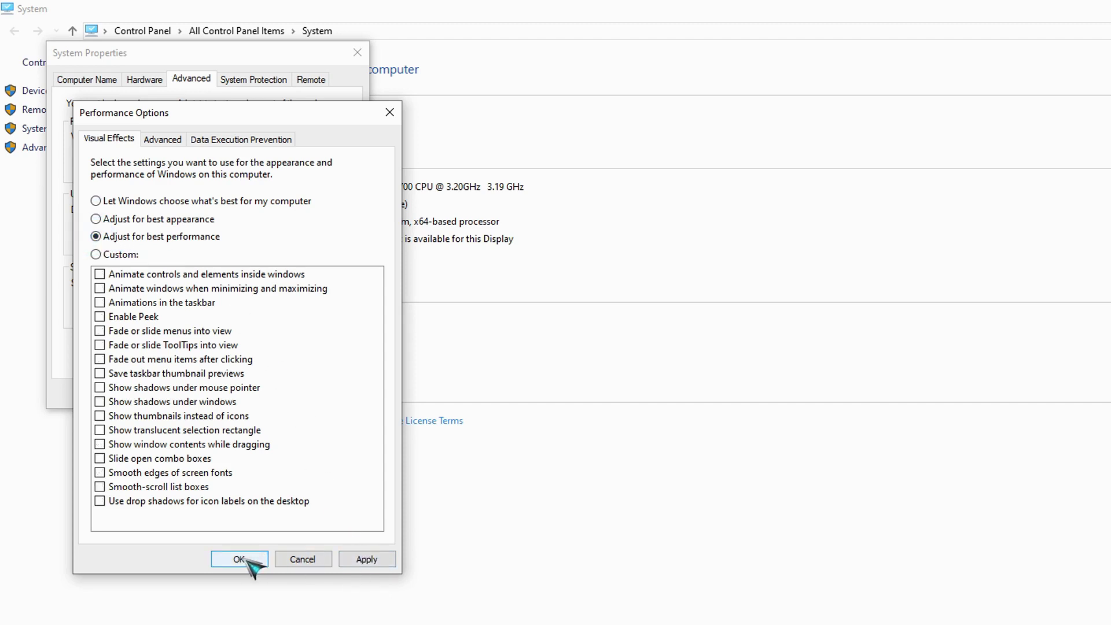
click(302, 559)
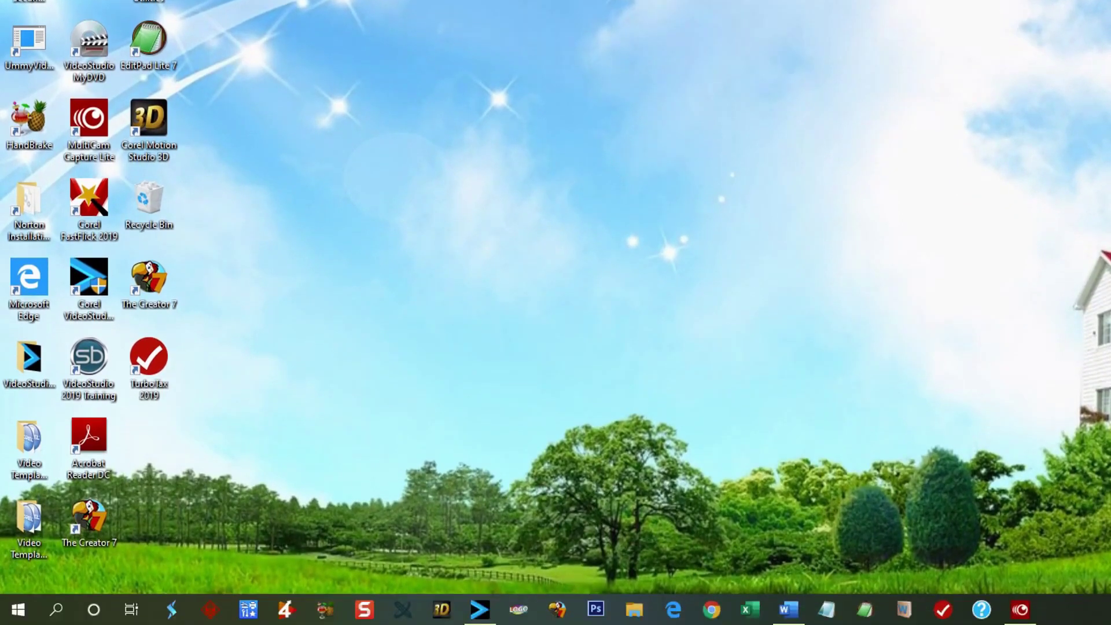
Search Windows for "def" and open Defragment and Optimize Drives.
click(58, 609)
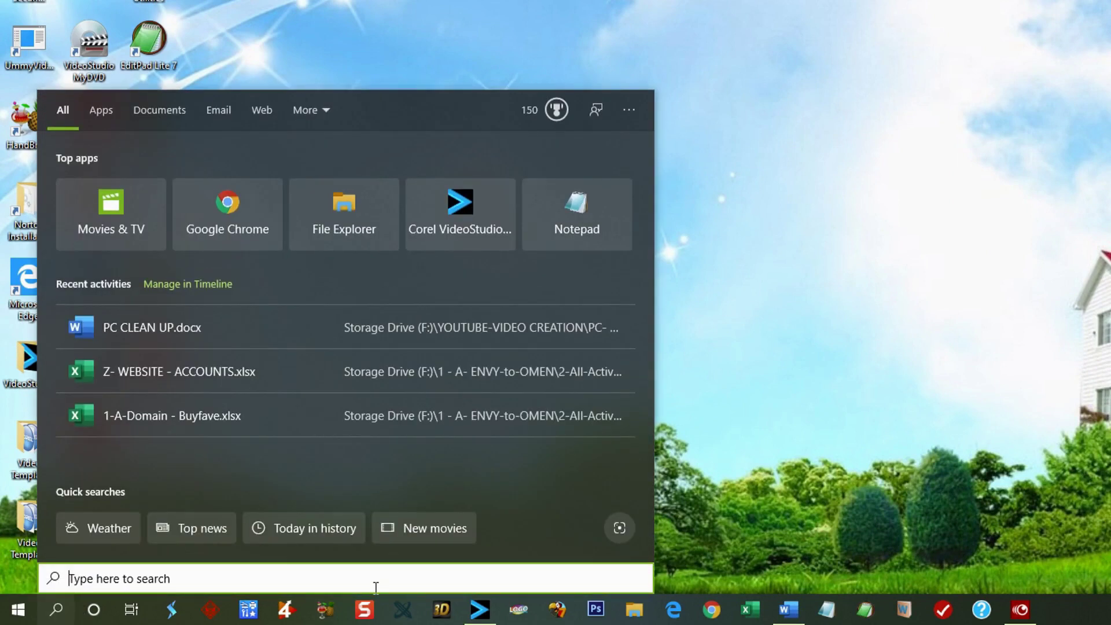
text(der)
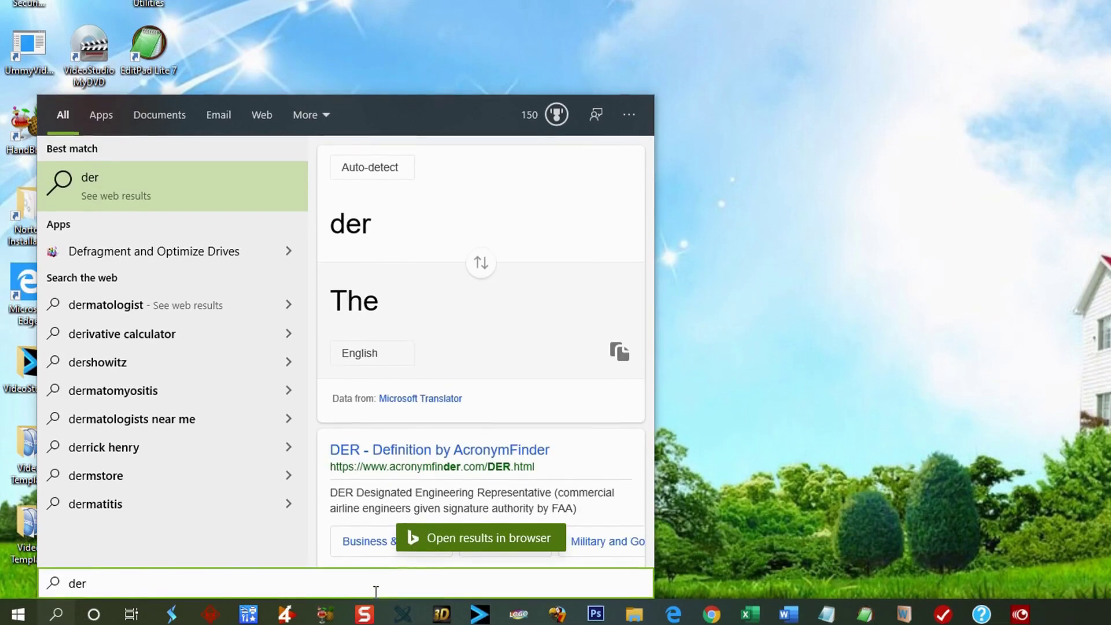
key(BackSpace)
text(f)
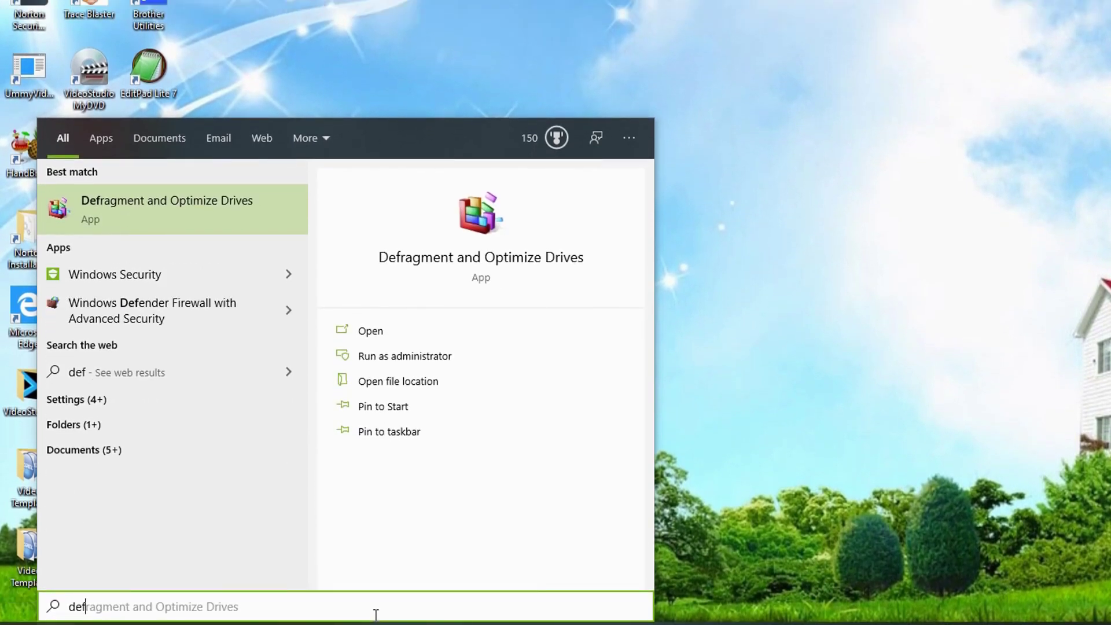
click(247, 207)
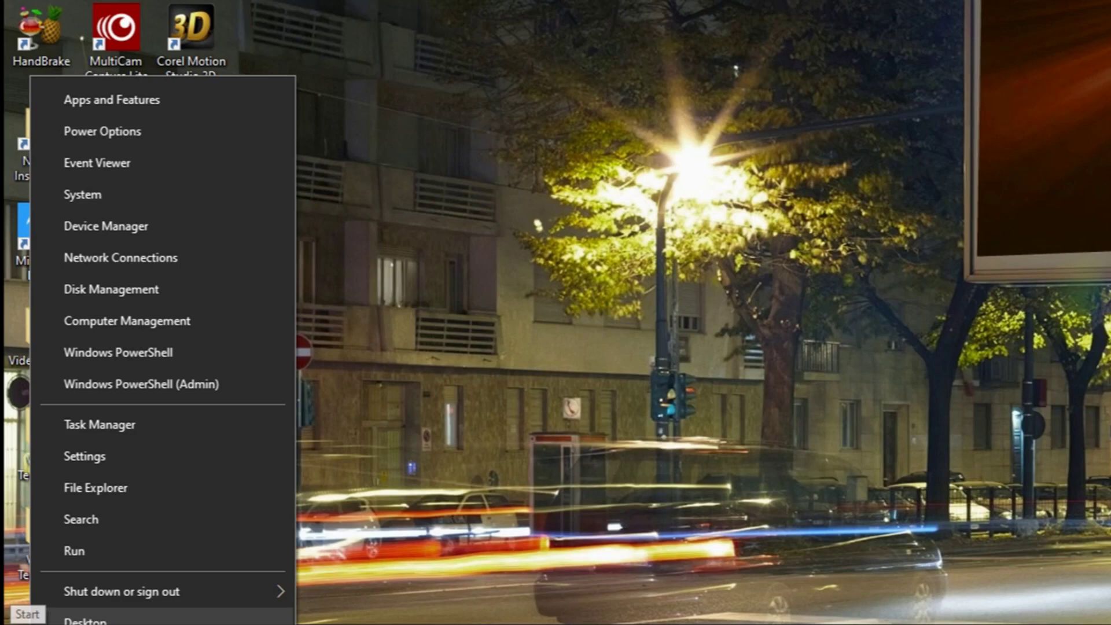
Open the System Configuration window by running msconfig.
click(79, 555)
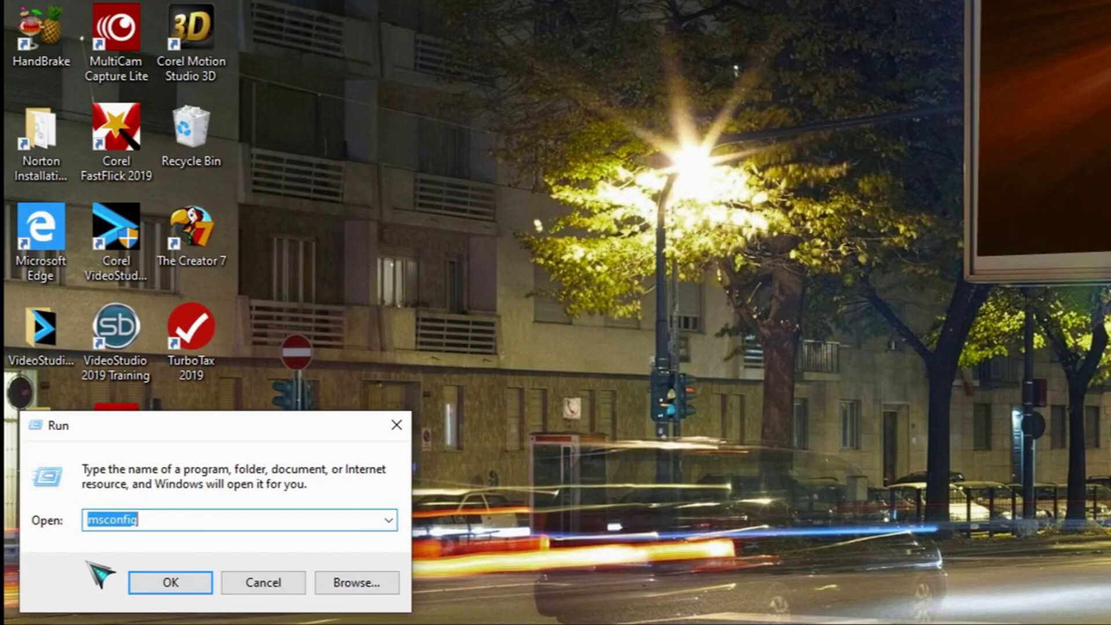
click(168, 582)
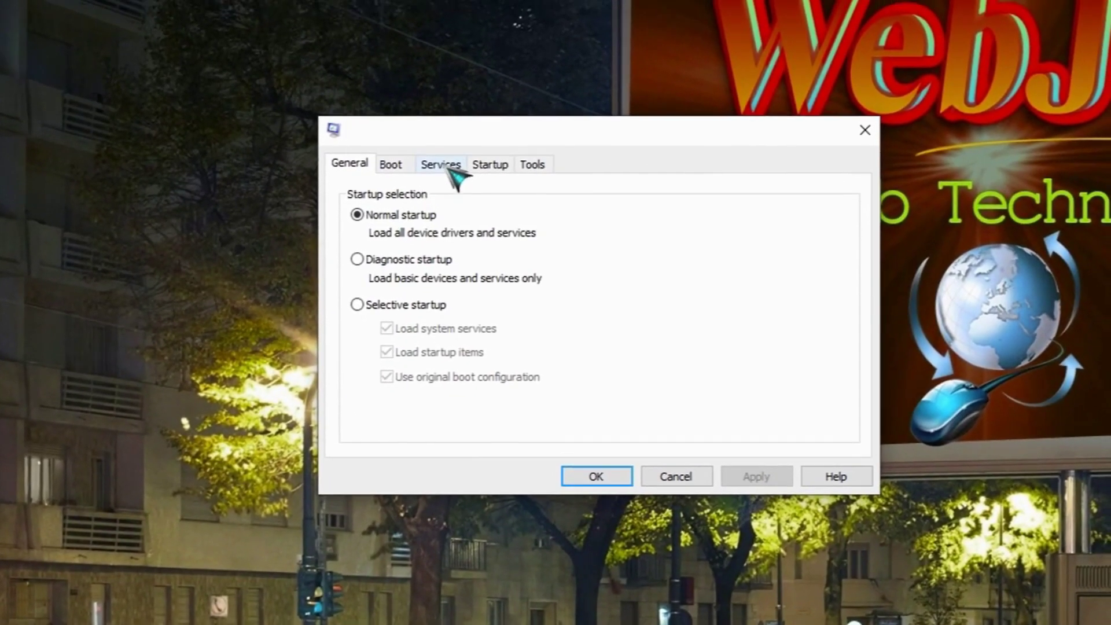
Review the services in System Configuration with all Microsoft services hidden, and cancel the window.
click(443, 151)
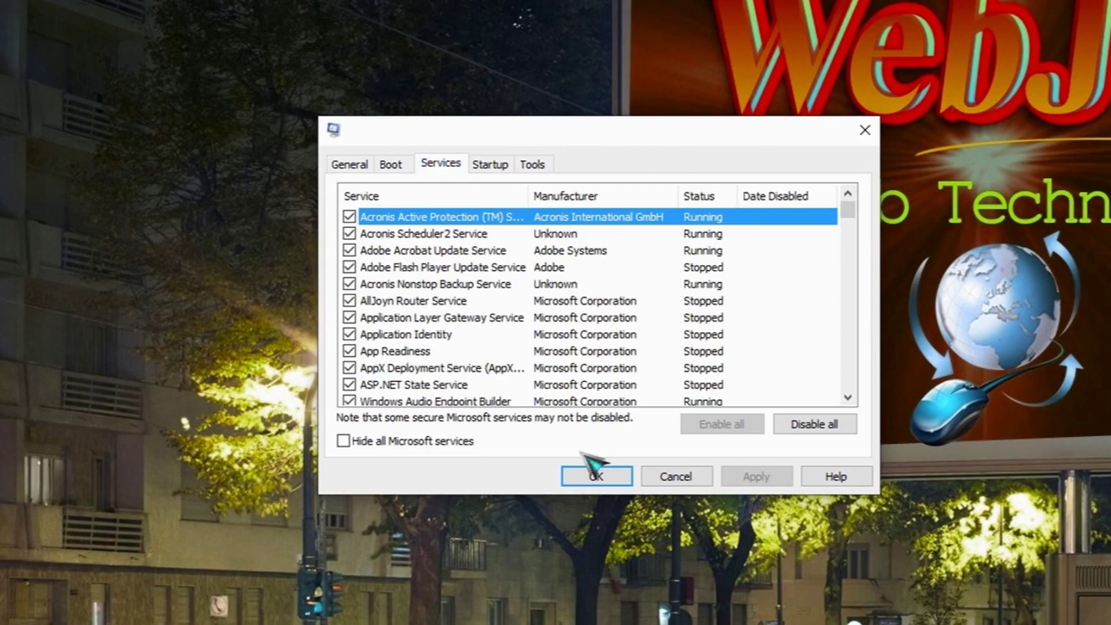
click(340, 441)
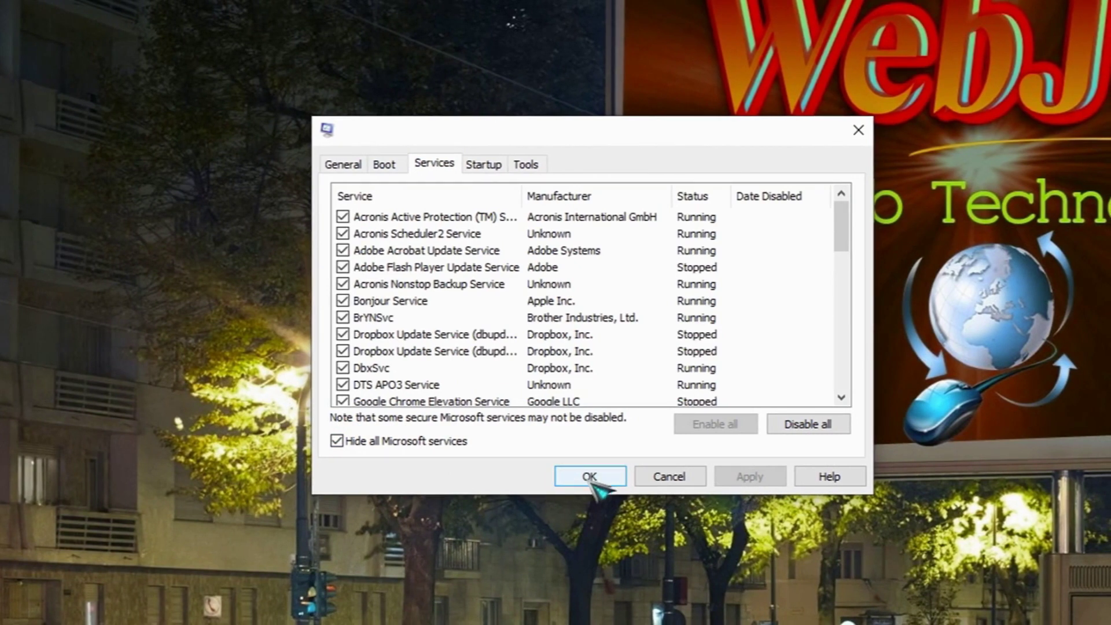
click(686, 474)
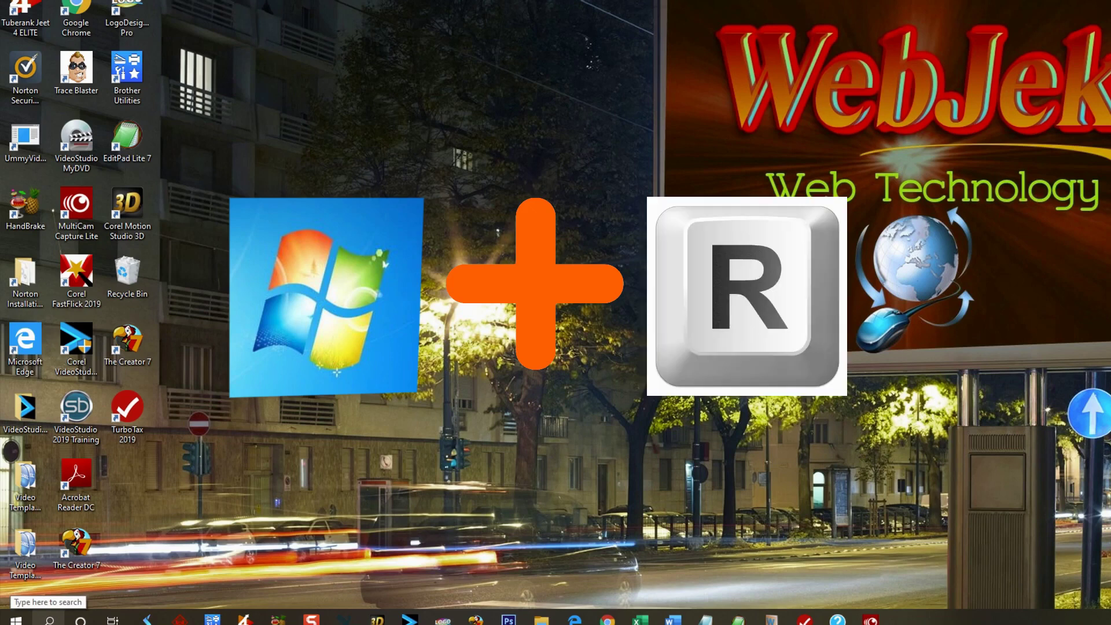
Open the user's temporary files folder by running %temp%.
key(super+r)
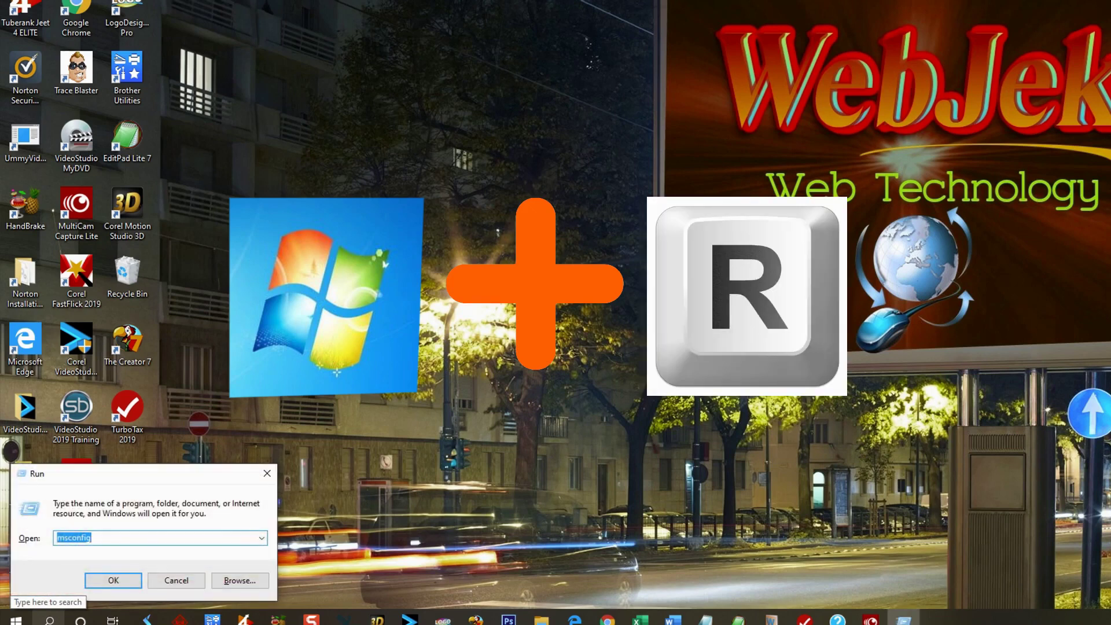
right_click(76, 541)
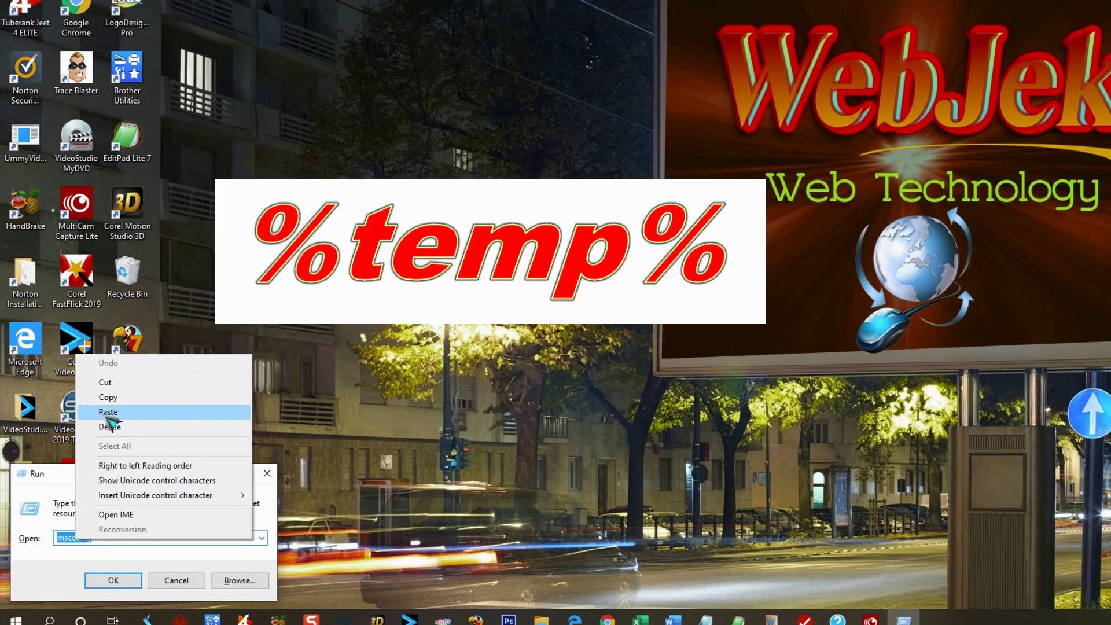
click(107, 412)
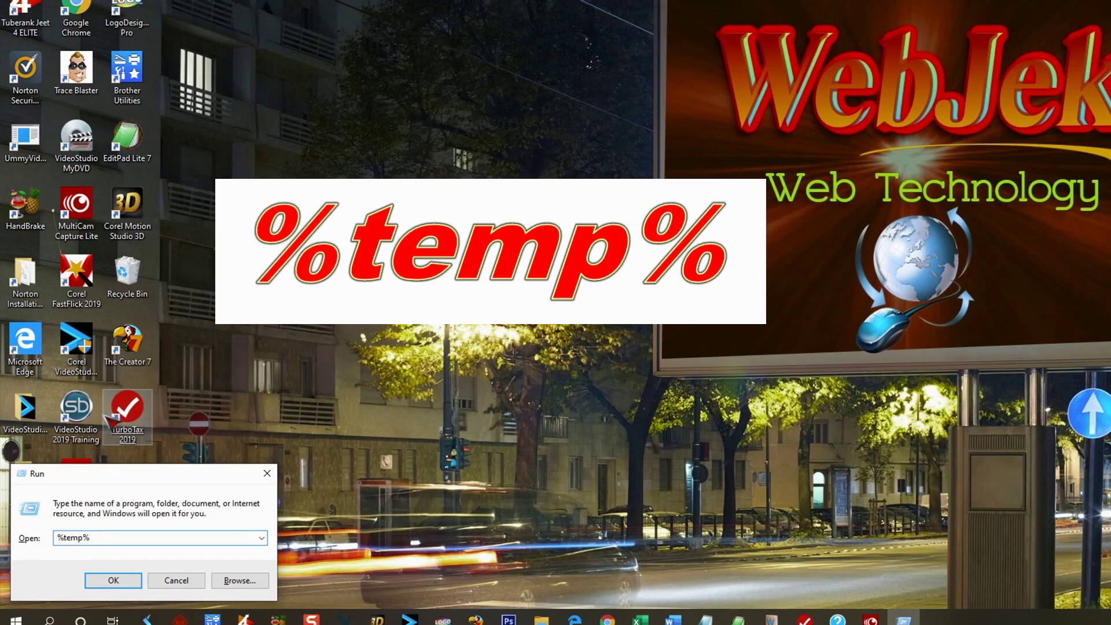
click(125, 581)
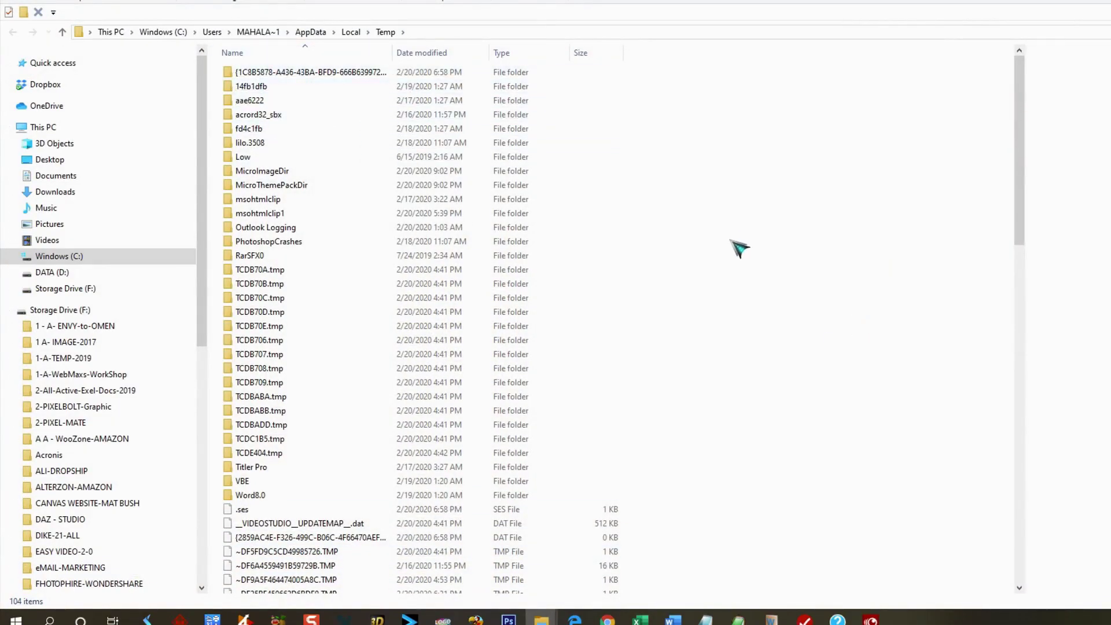
Delete all files and folders in the Temp folder, confirming their move to the Recycle Bin.
scroll(732, 255, down, 1)
scroll(736, 271, down, 2)
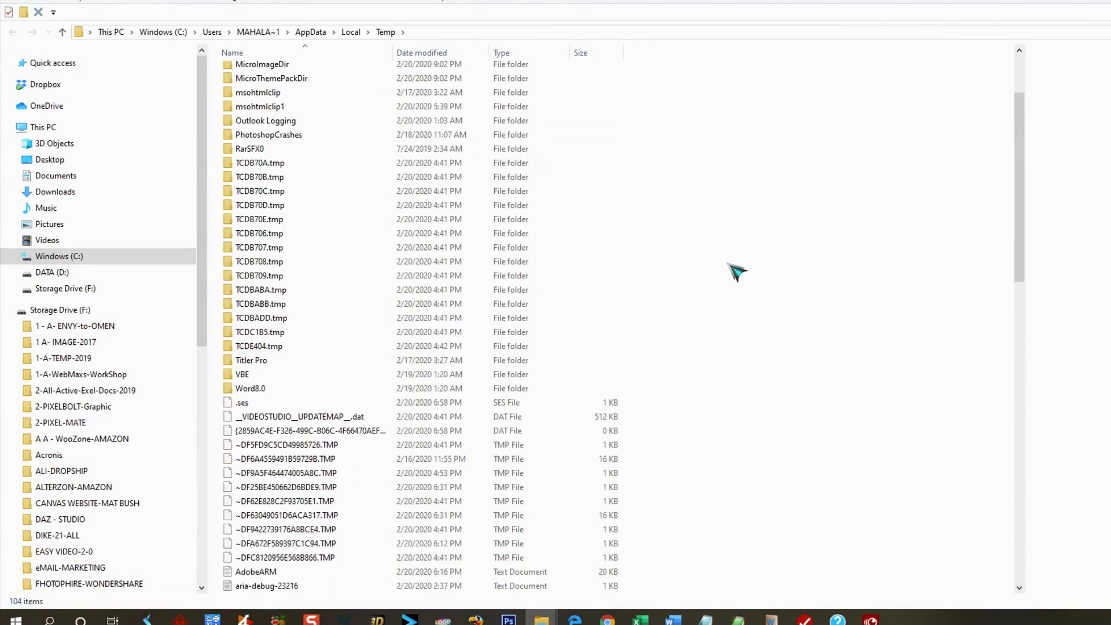
key(ctrl)
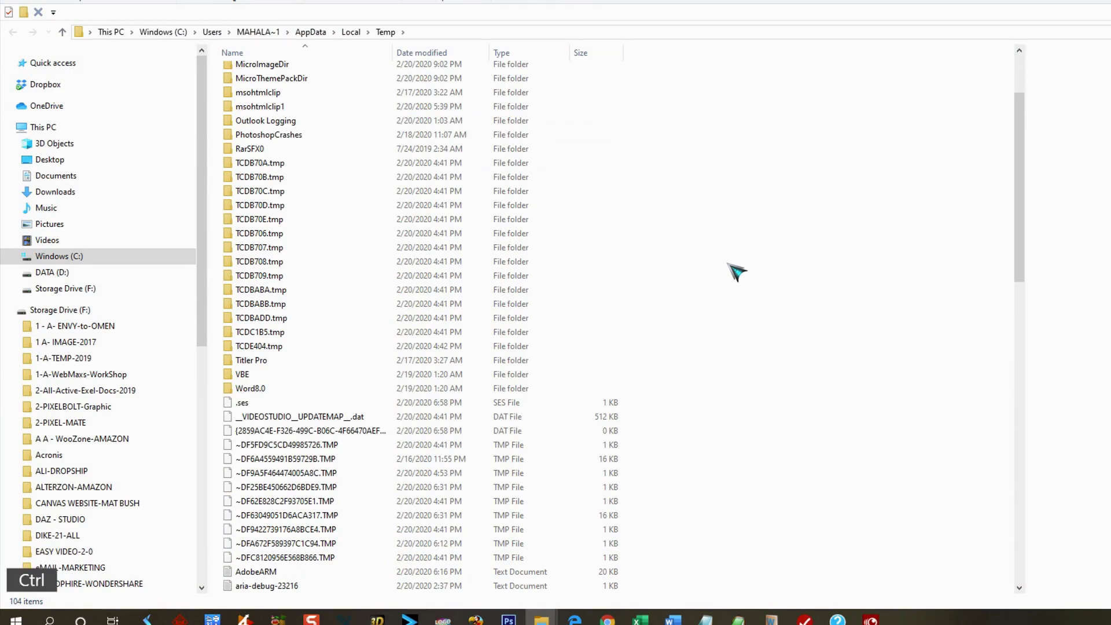
key(ctrl+a)
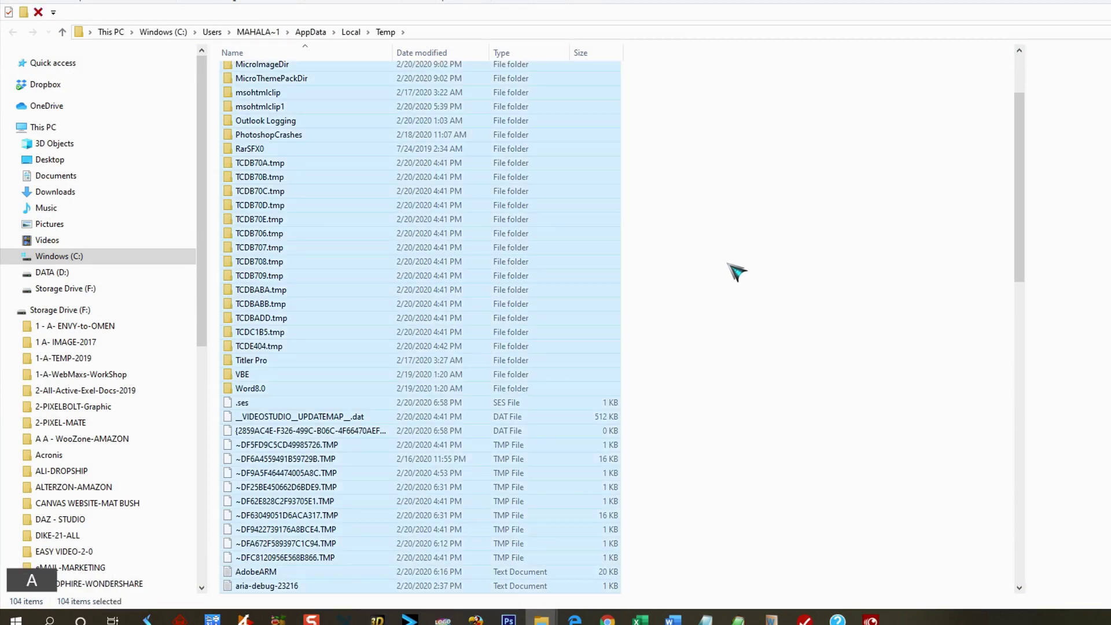
scroll(737, 270, up, 1)
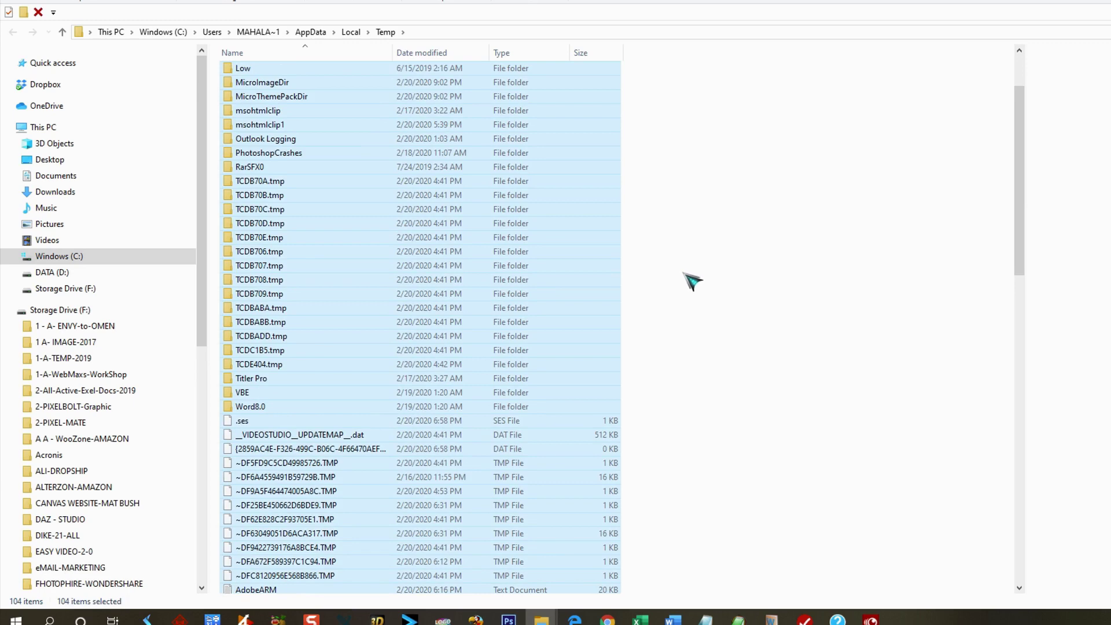
right_click(549, 284)
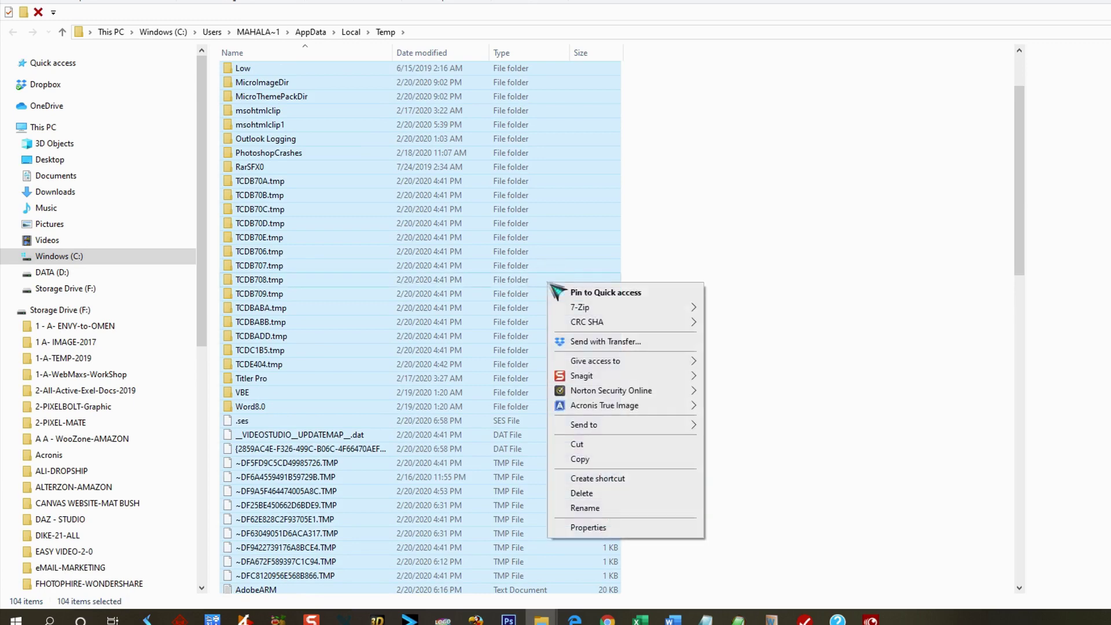
click(597, 494)
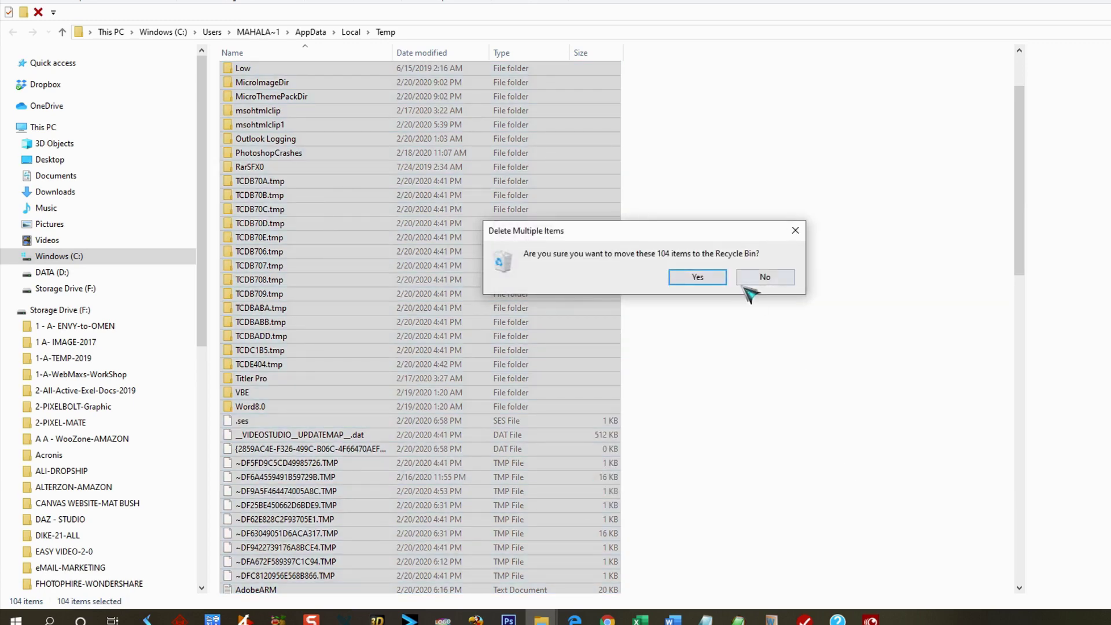
click(710, 280)
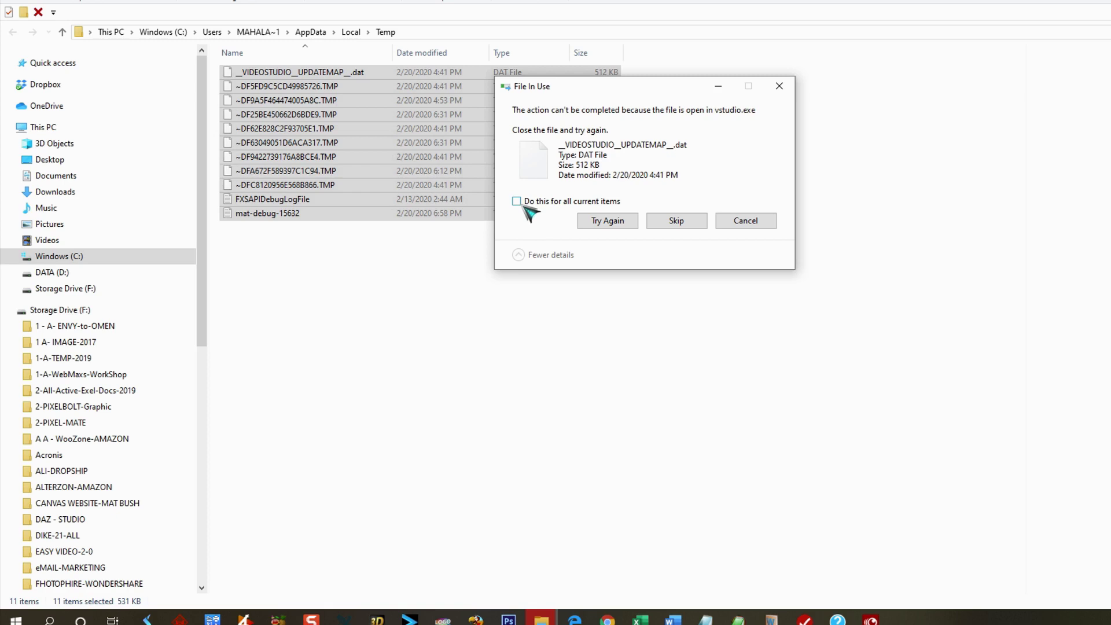
Skip the files in use during the deletion, applying the choice to all current items.
click(675, 223)
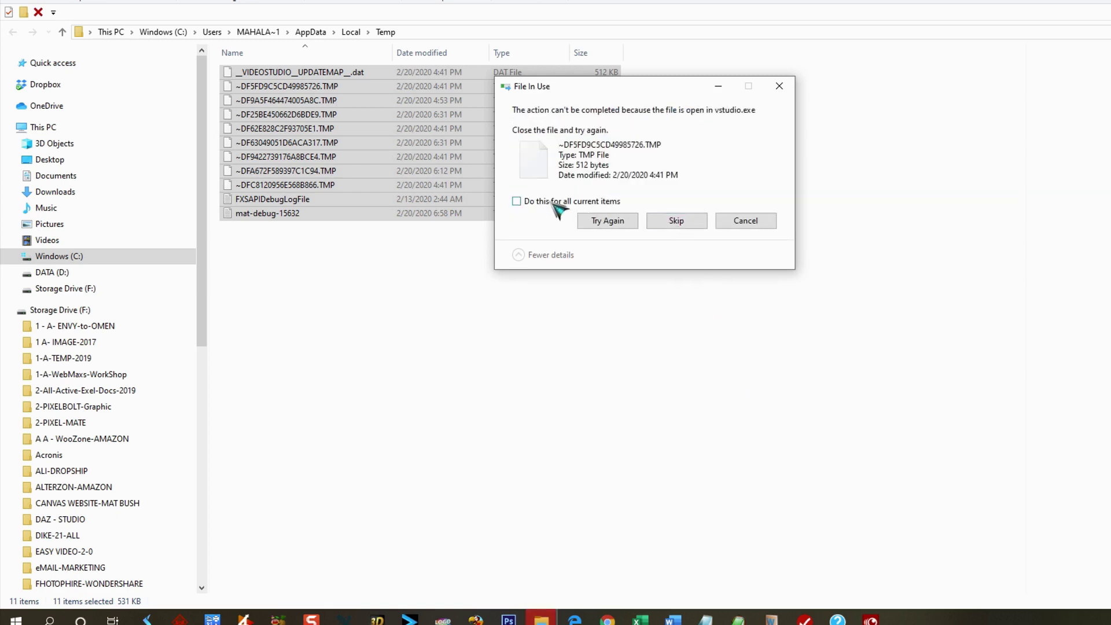
click(516, 202)
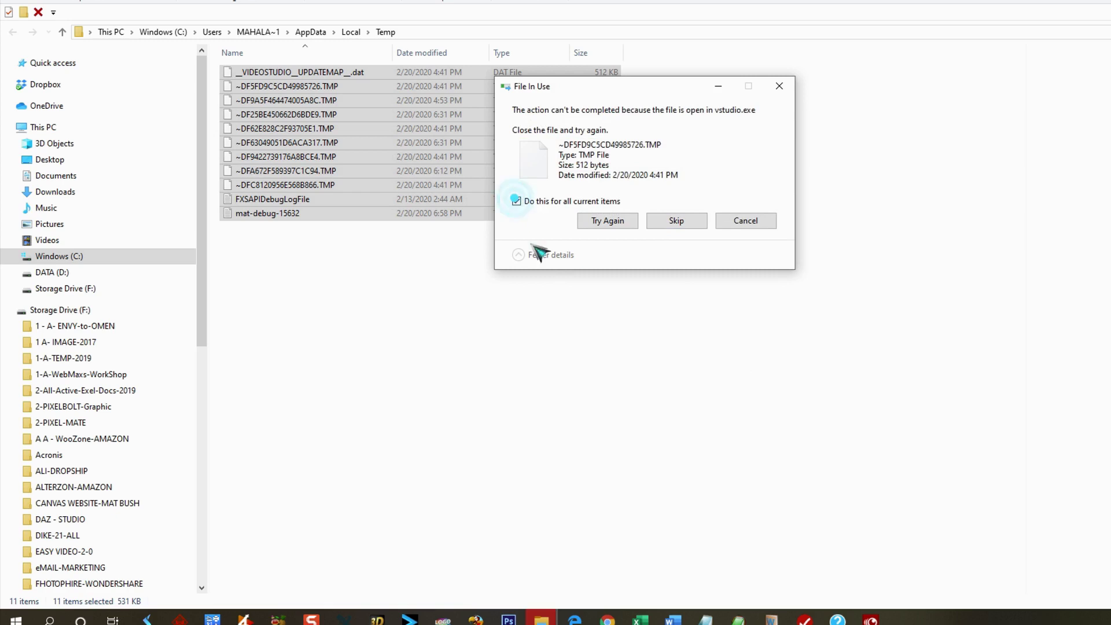
click(665, 226)
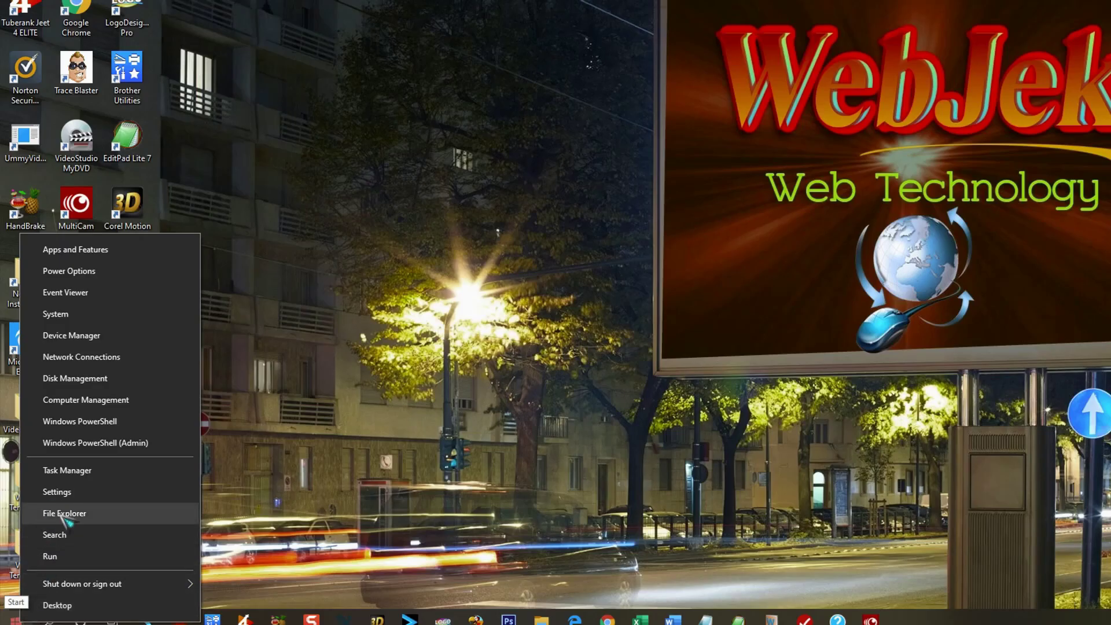
Open the properties of the Windows (C:) drive from This PC in File Explorer.
click(63, 513)
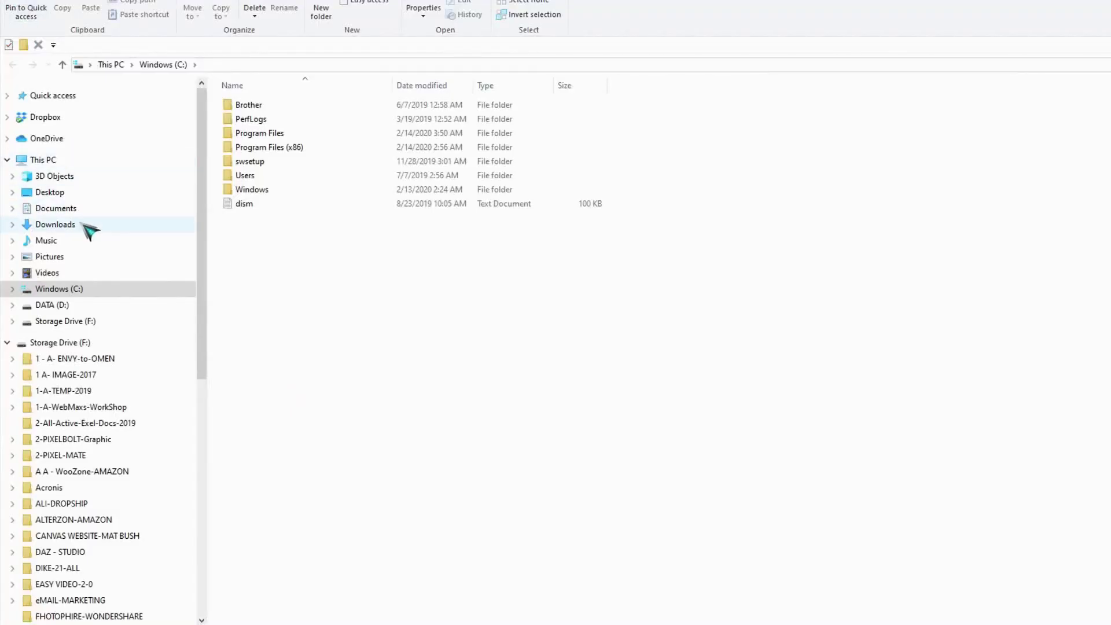
click(46, 162)
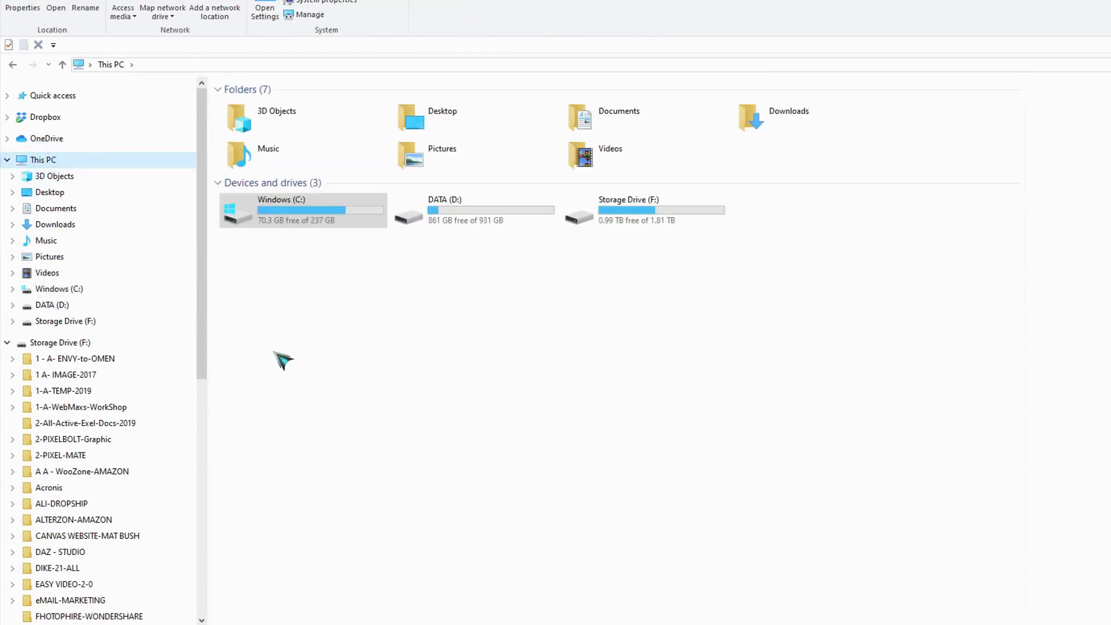
right_click(298, 209)
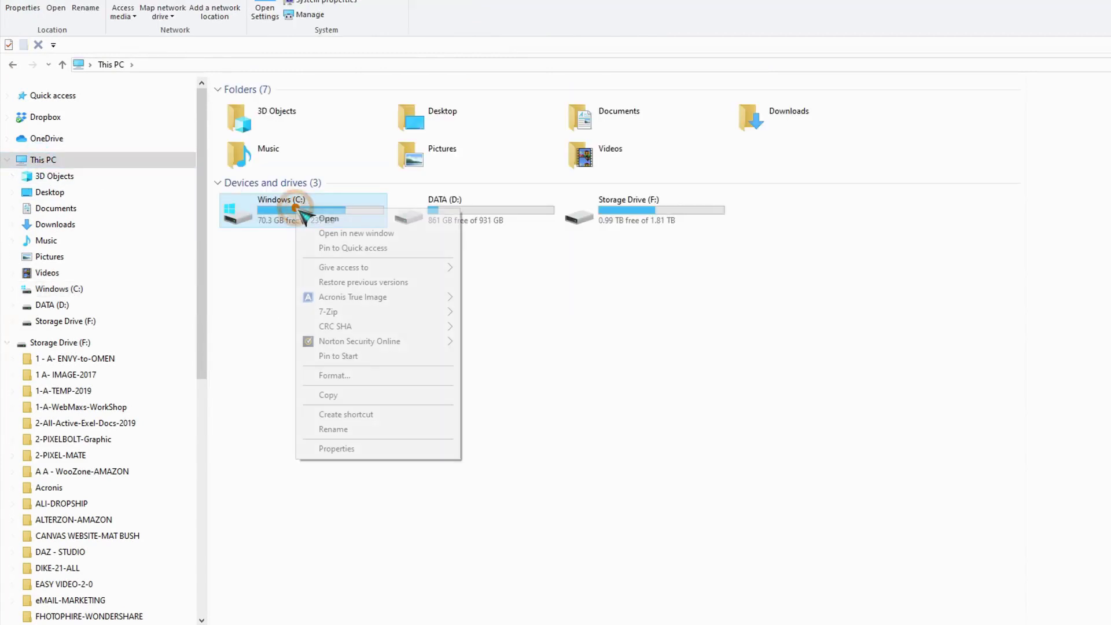
click(345, 449)
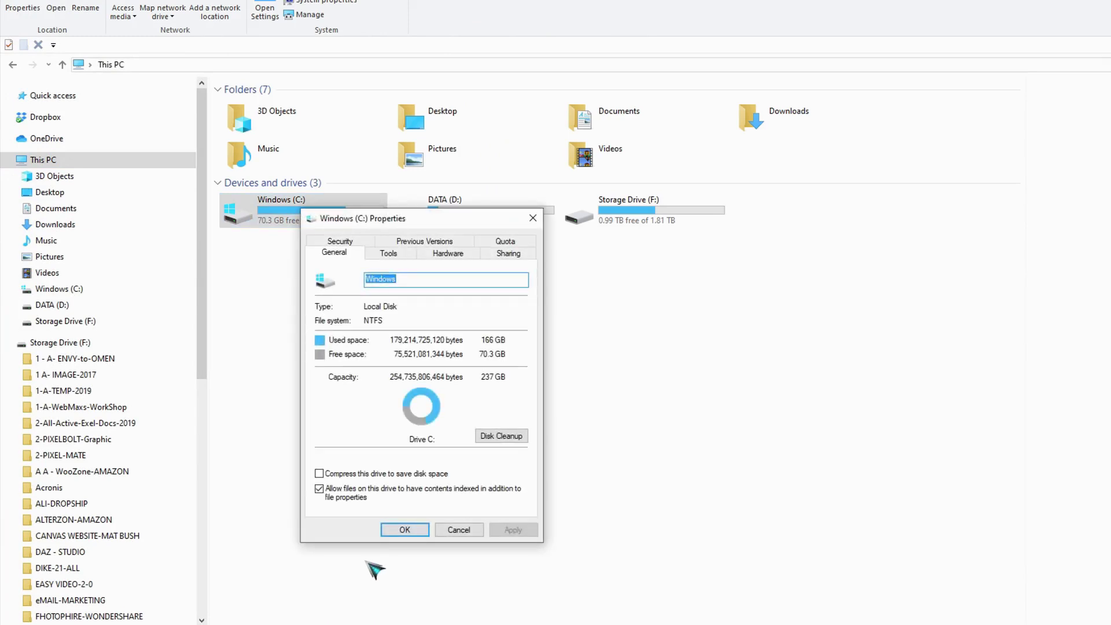
Run Disk Cleanup on the C: drive with the preselected file types, permanently delete the files, and close the drive properties.
click(501, 437)
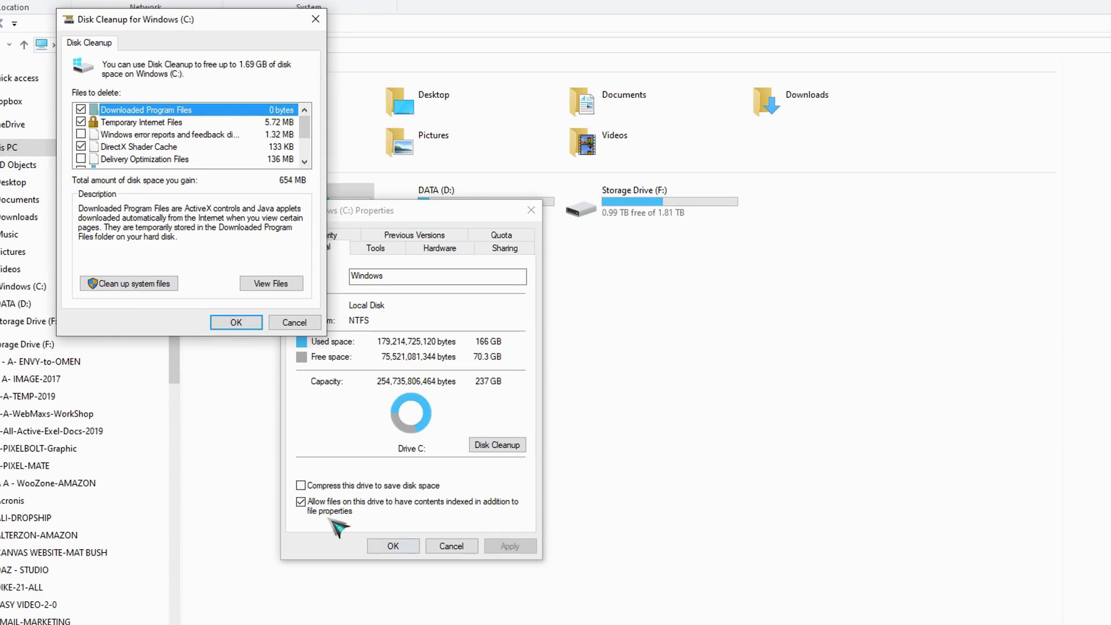
click(230, 326)
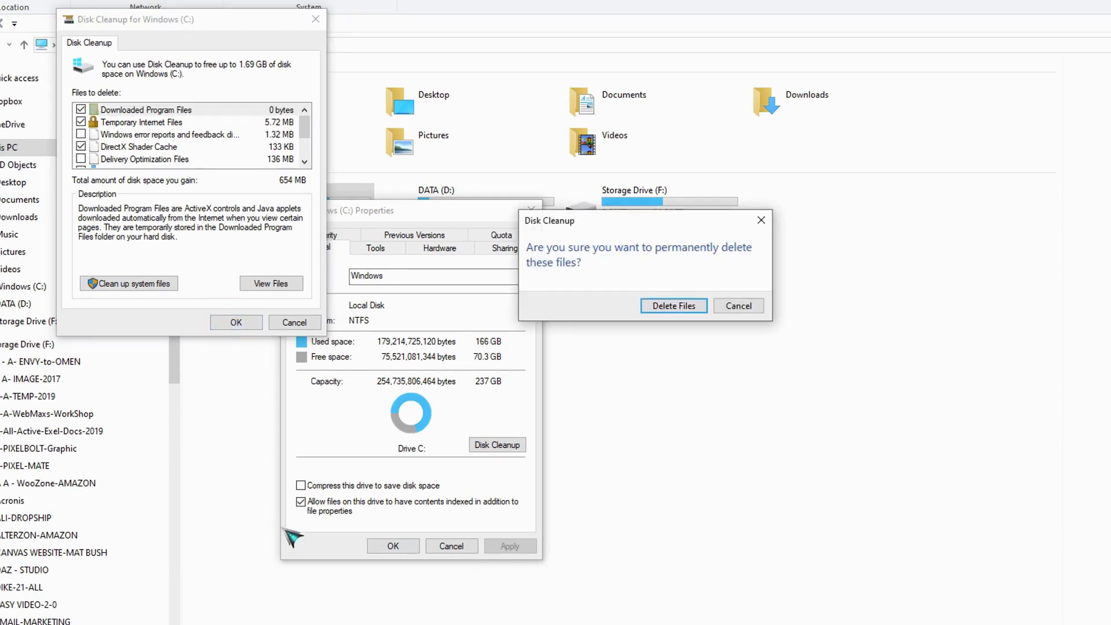
click(661, 313)
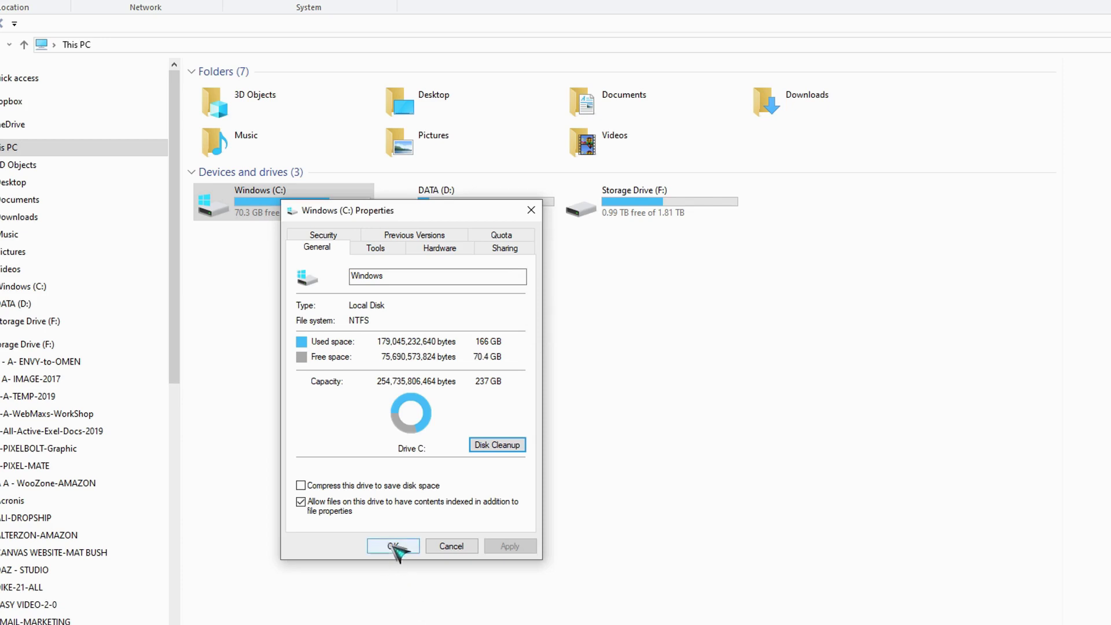
click(393, 546)
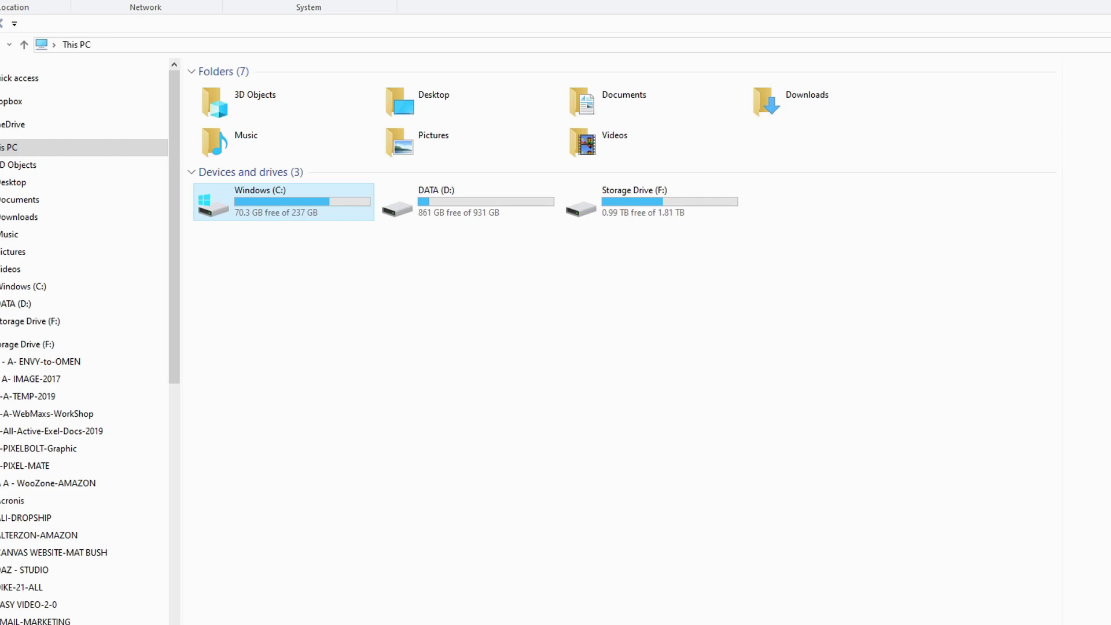
Open the Registry Editor by running regedit.
right_click(19, 615)
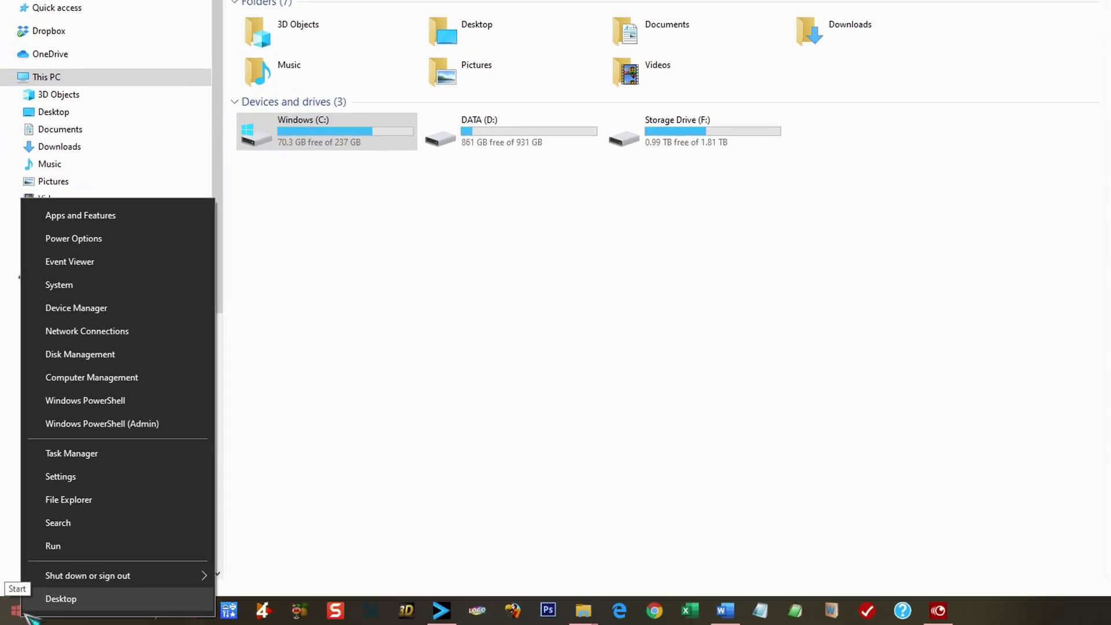
click(55, 549)
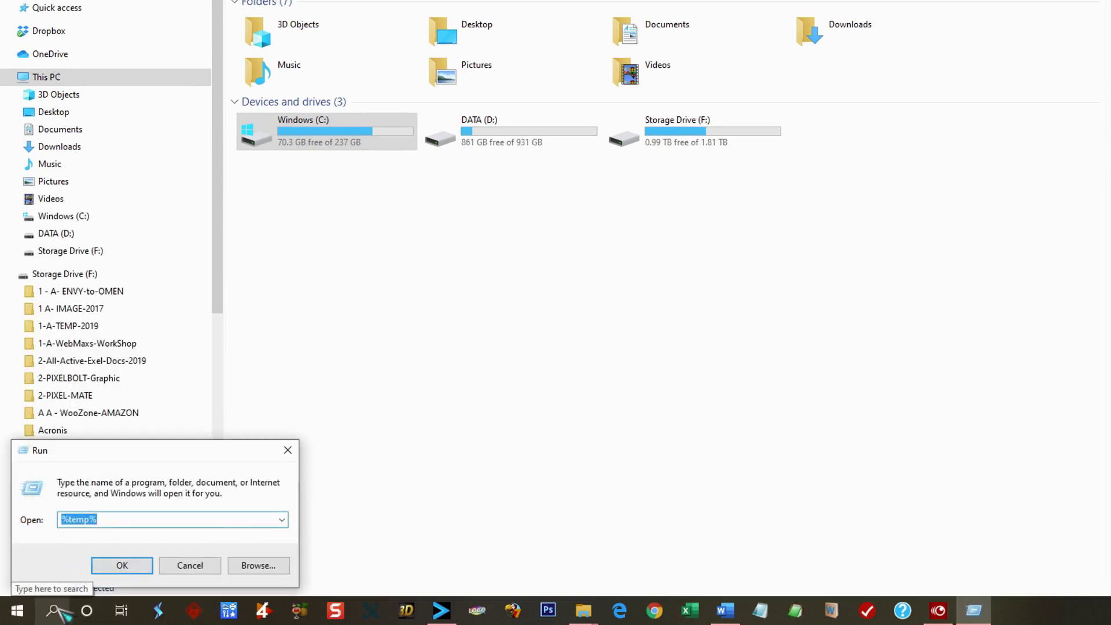
text(rege)
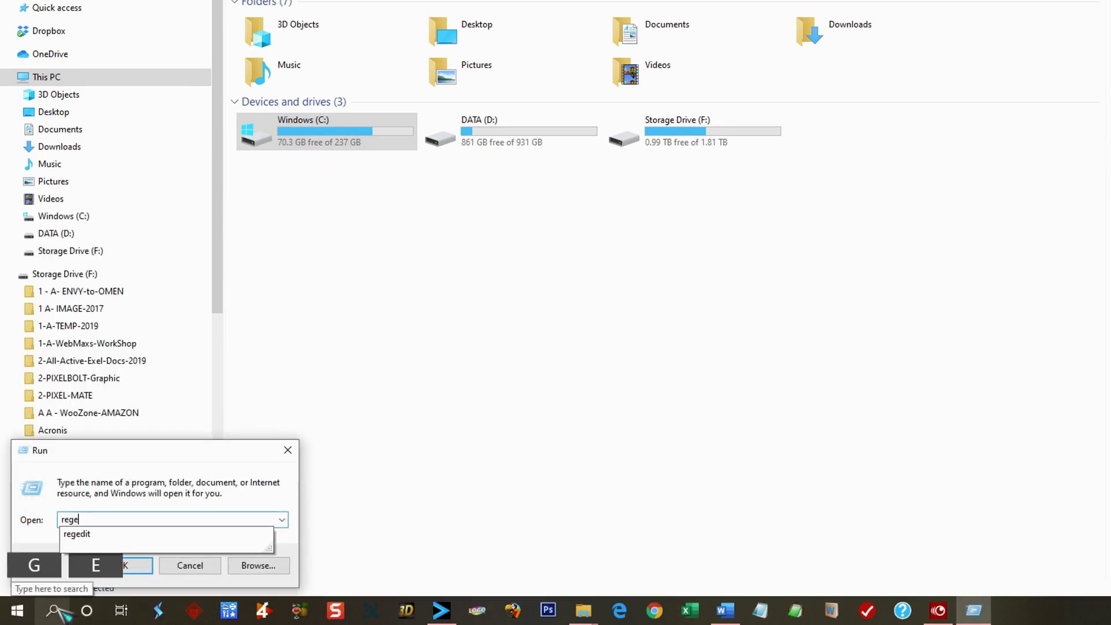
text(dit)
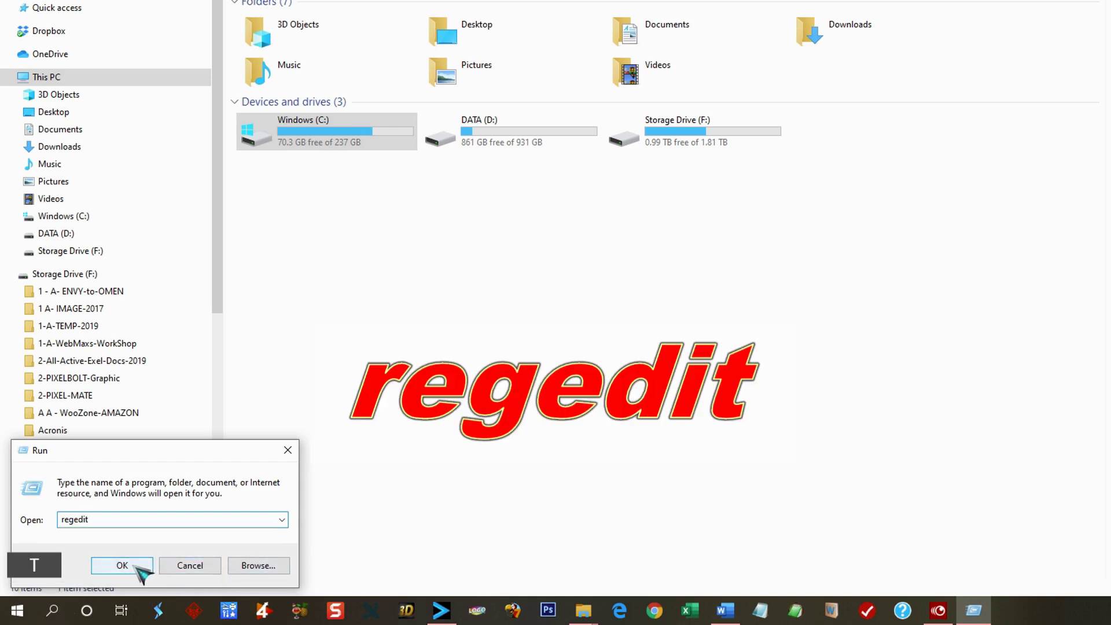
click(136, 567)
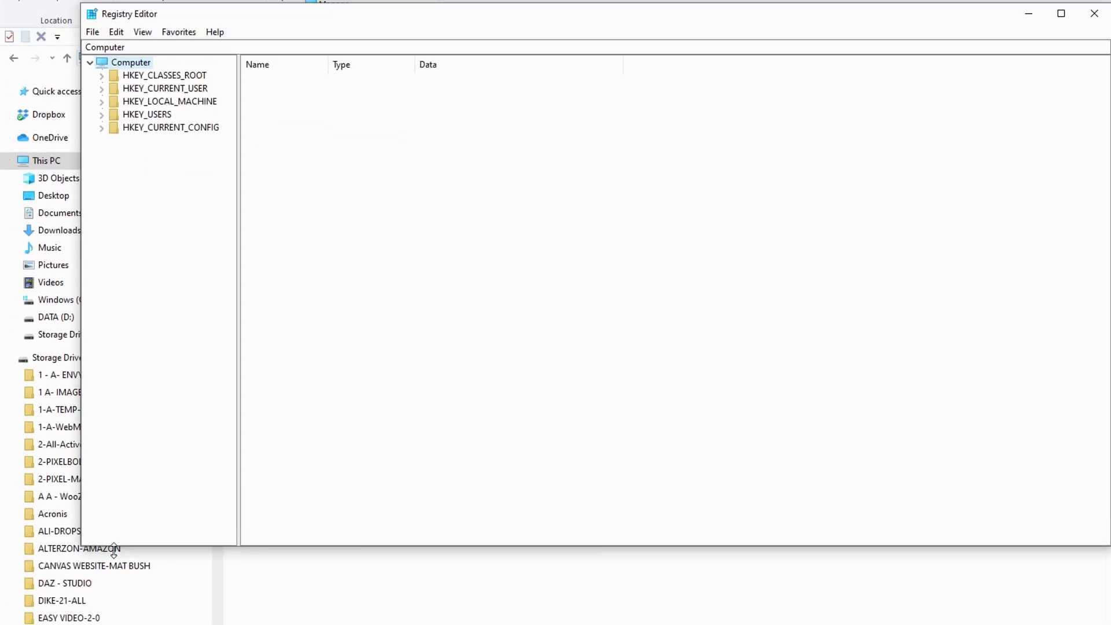
Edit the MouseHoverTime string value under HKEY_CURRENT_USER\Control Panel\Mouse in the registry and accept the dialog.
click(122, 100)
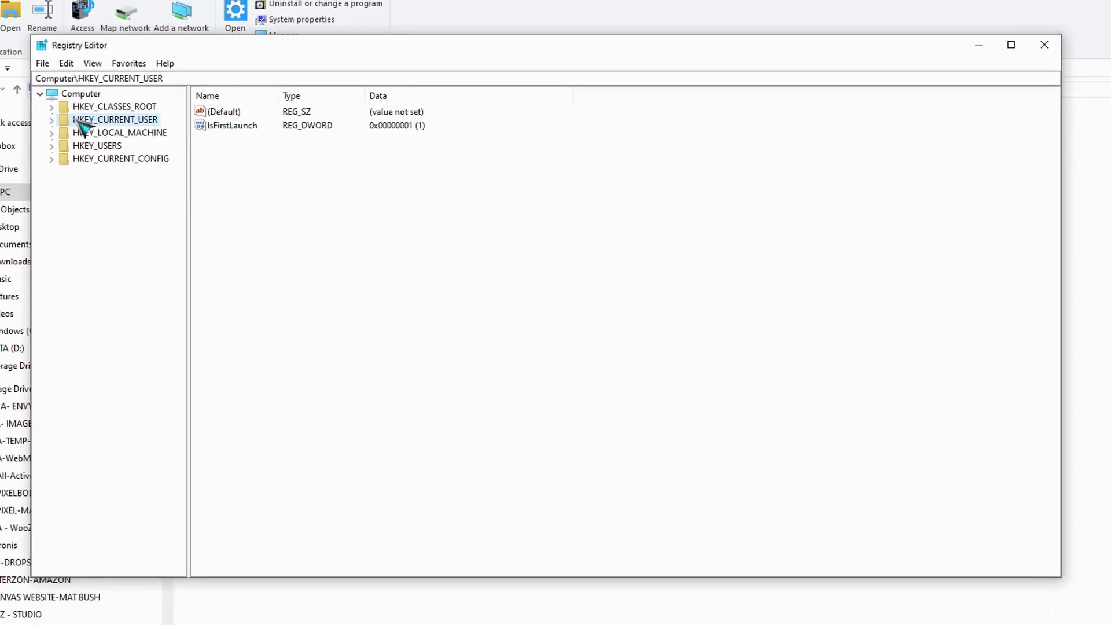
click(52, 119)
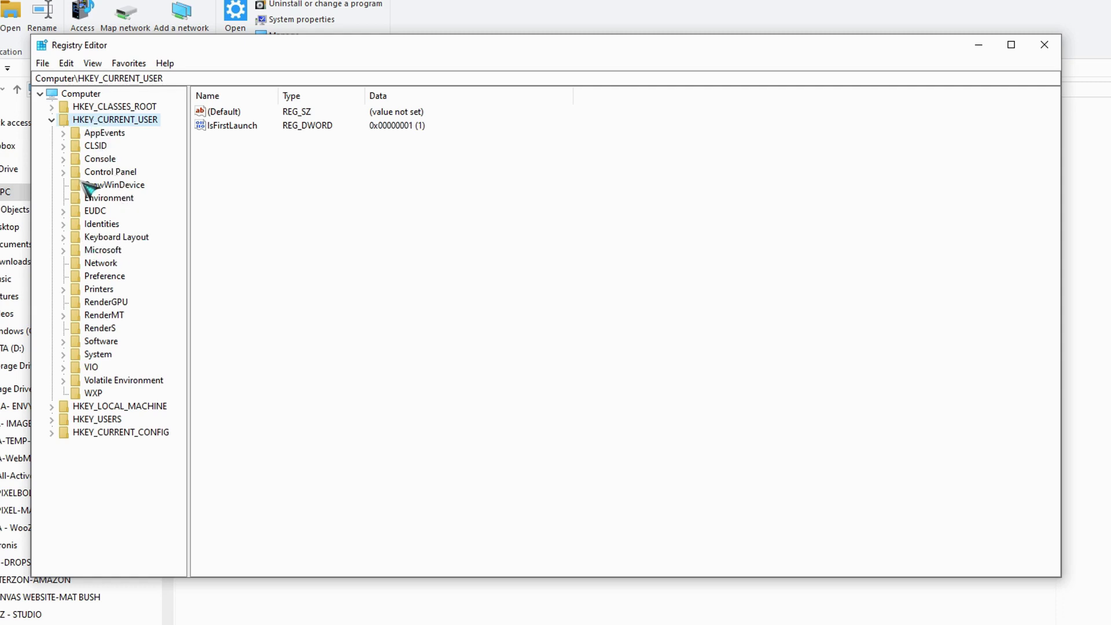
click(63, 172)
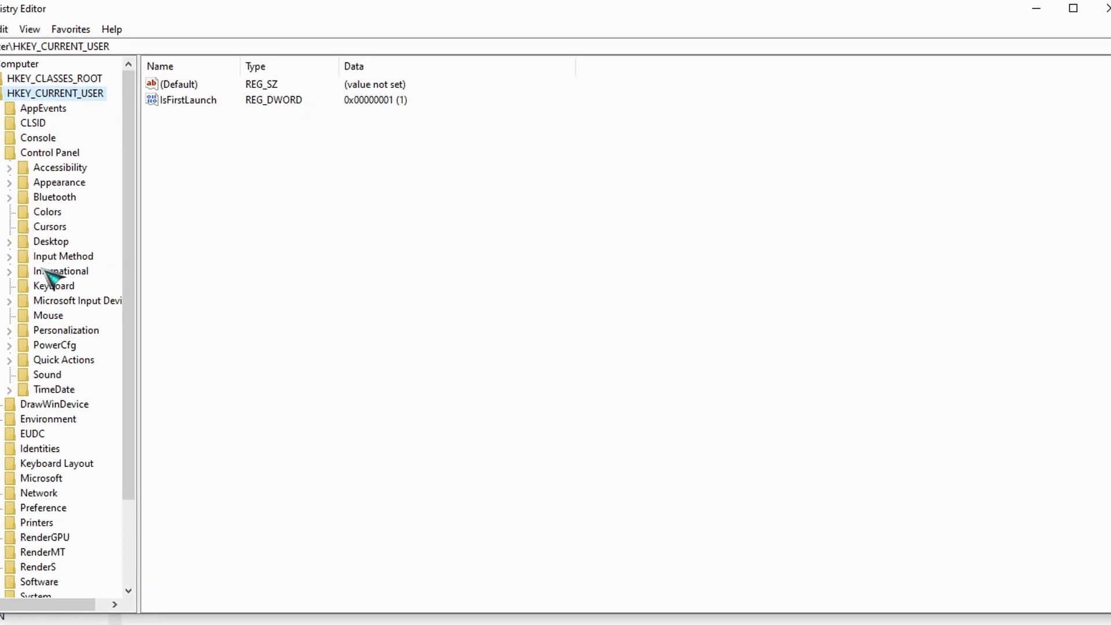
click(47, 316)
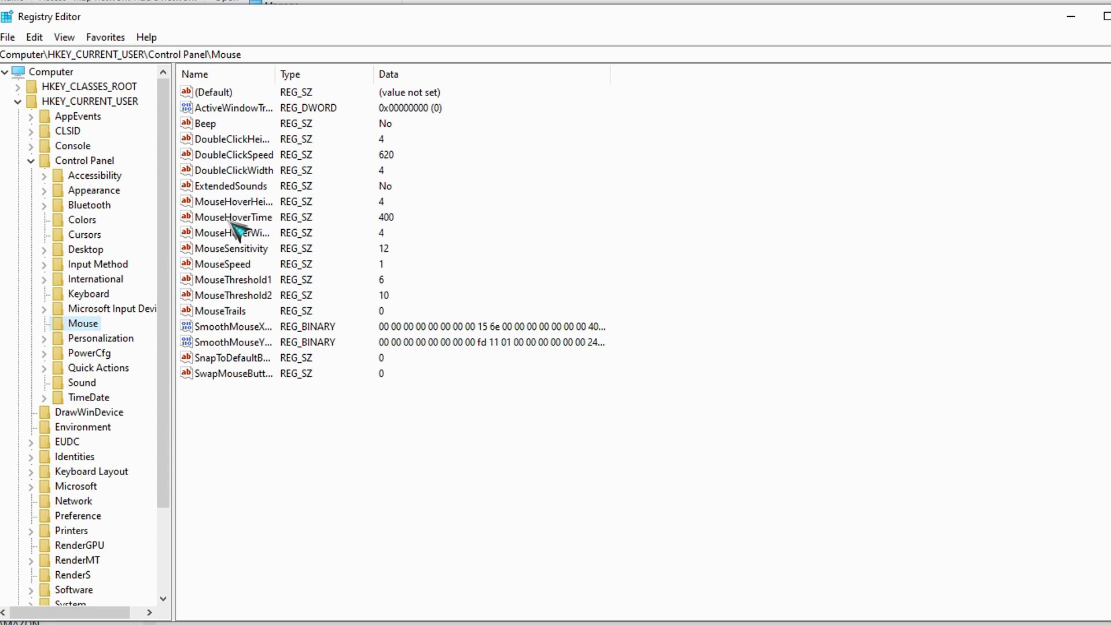
double_click(233, 221)
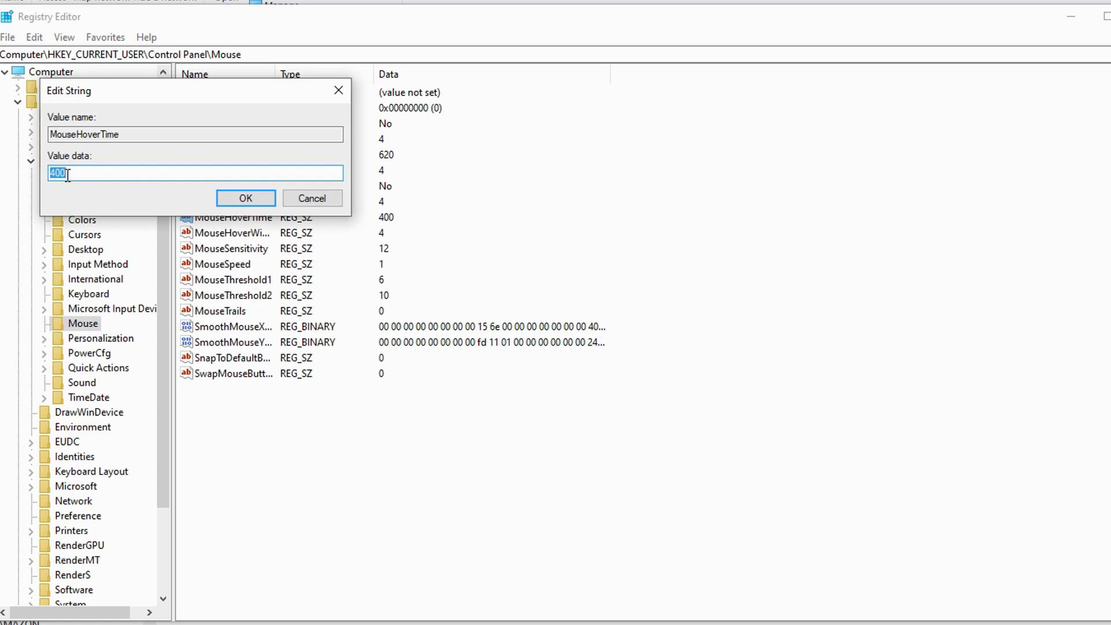
click(260, 200)
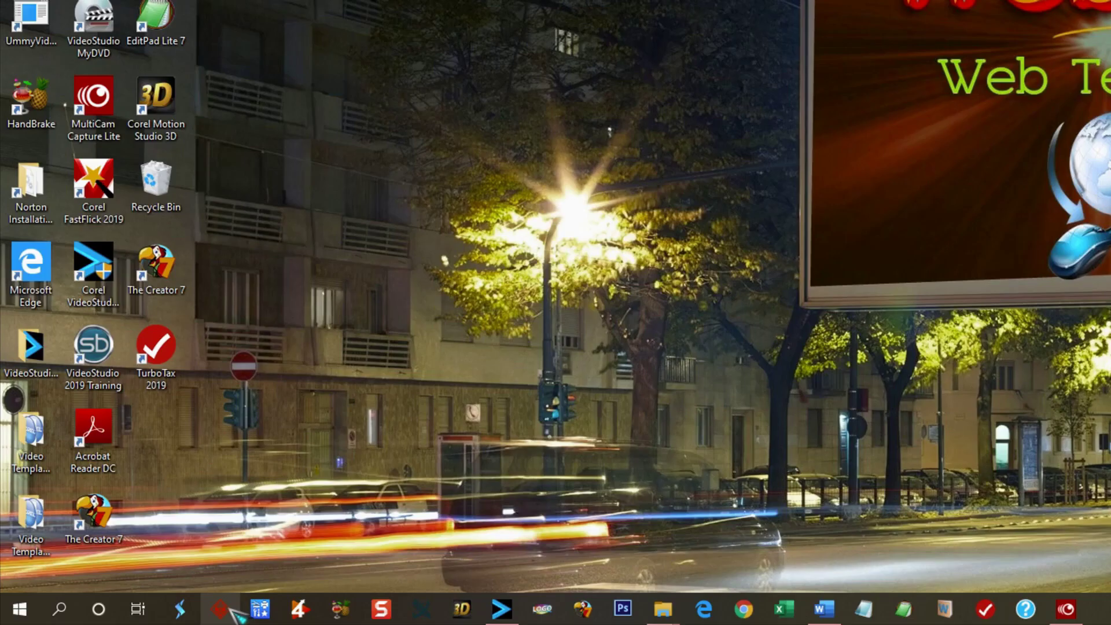
Search Windows for "add" and open the Add or remove programs settings.
click(59, 609)
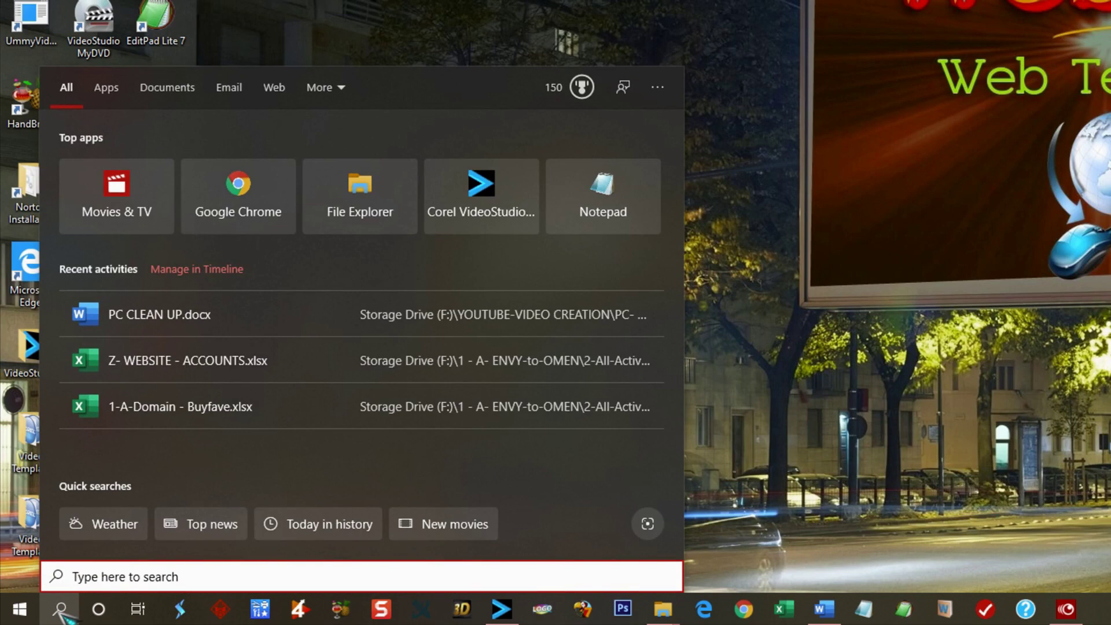
text(add)
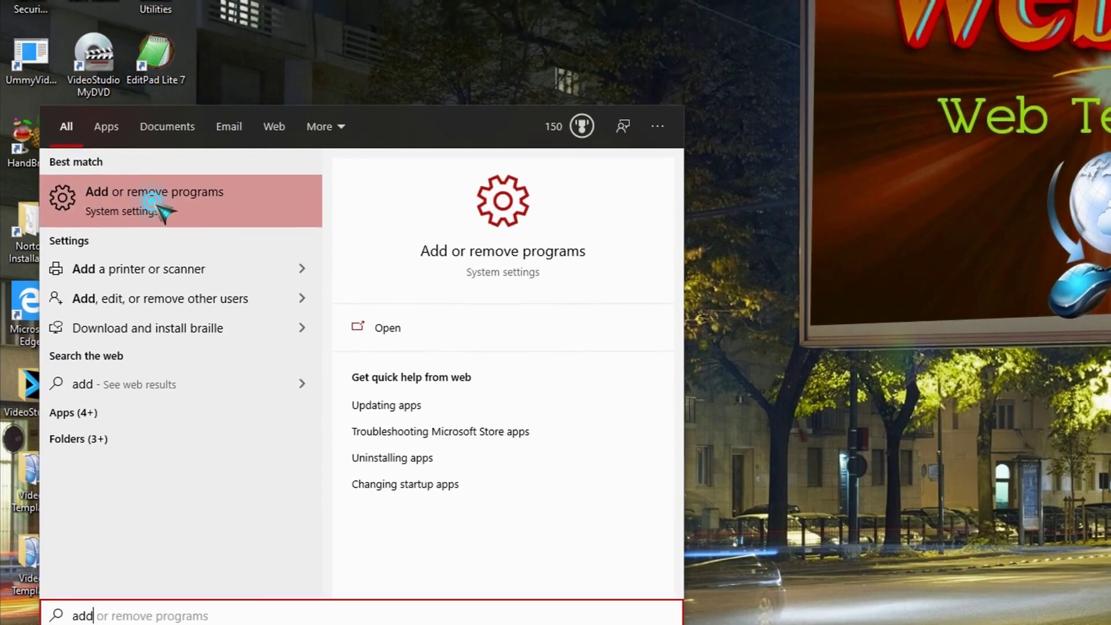
click(152, 161)
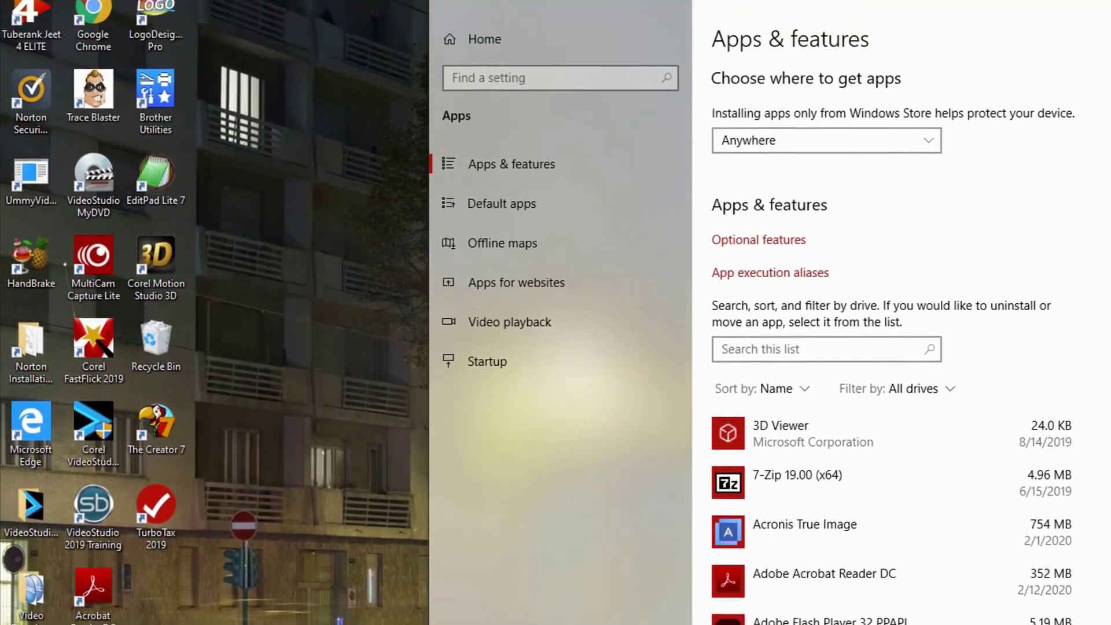
Examine the installed programs in the Apps & features list for ones that could be uninstalled.
scroll(891, 405, down, 2)
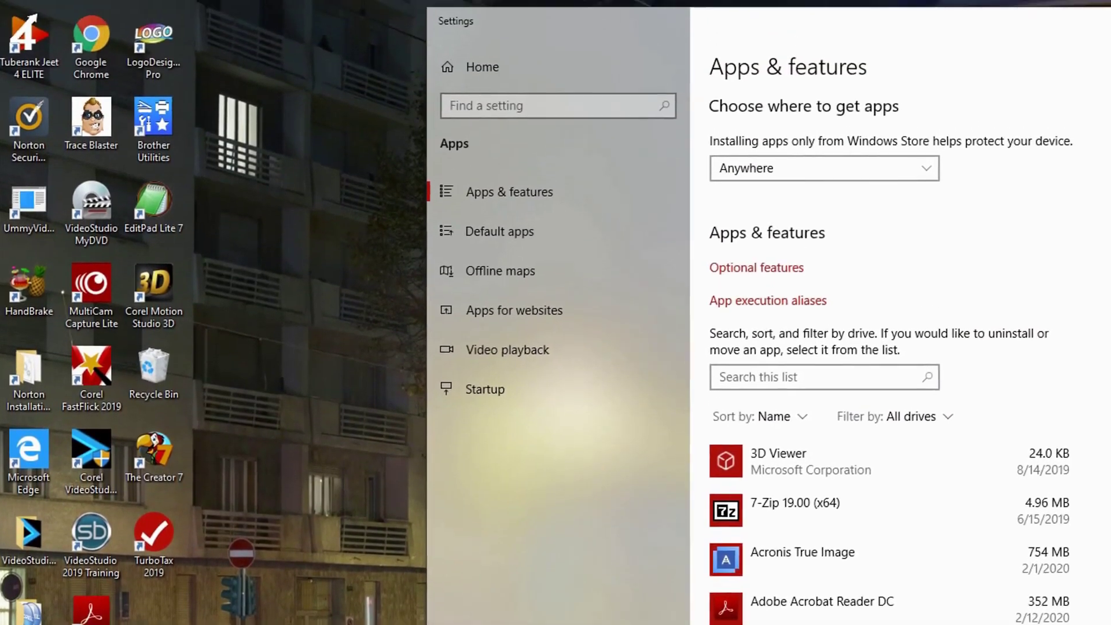
scroll(868, 463, down, 3)
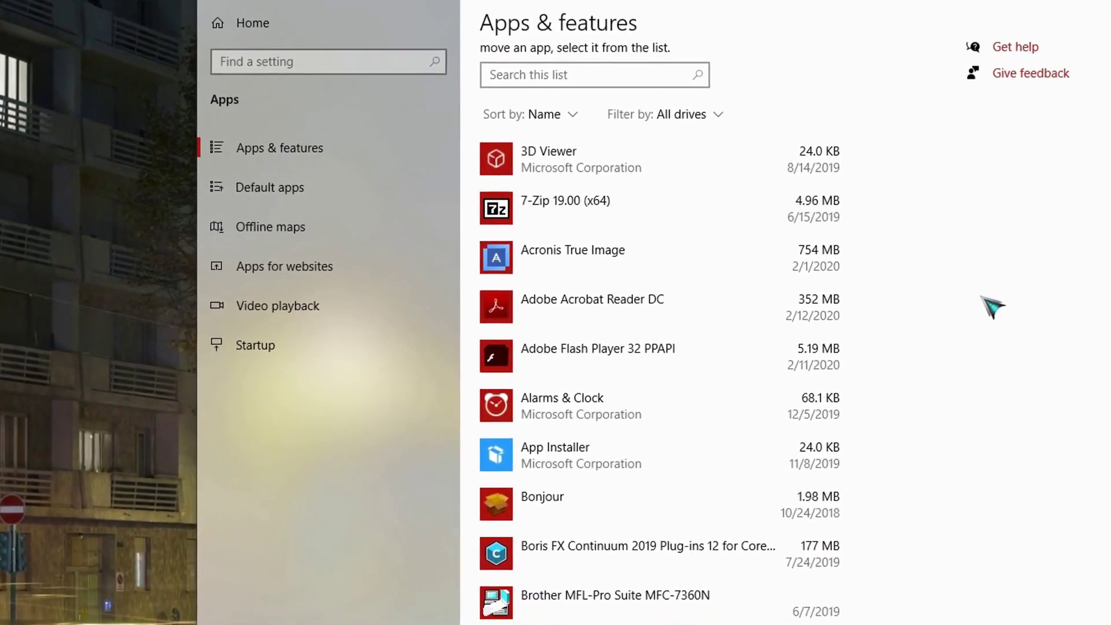
scroll(1041, 376, down, 2)
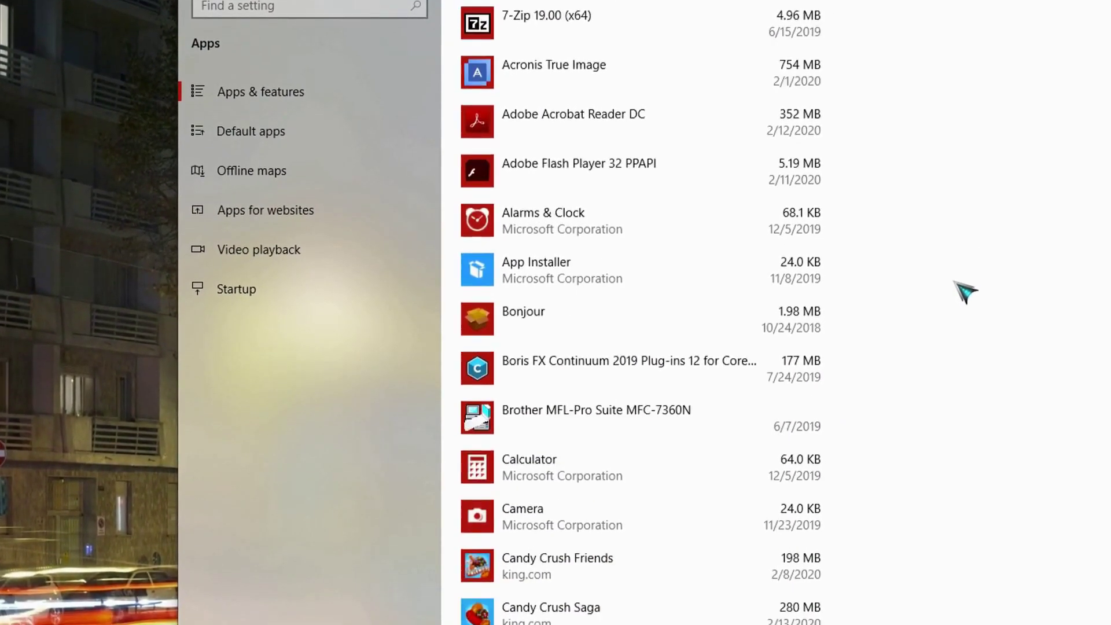
scroll(963, 275, down, 3)
scroll(951, 263, down, 6)
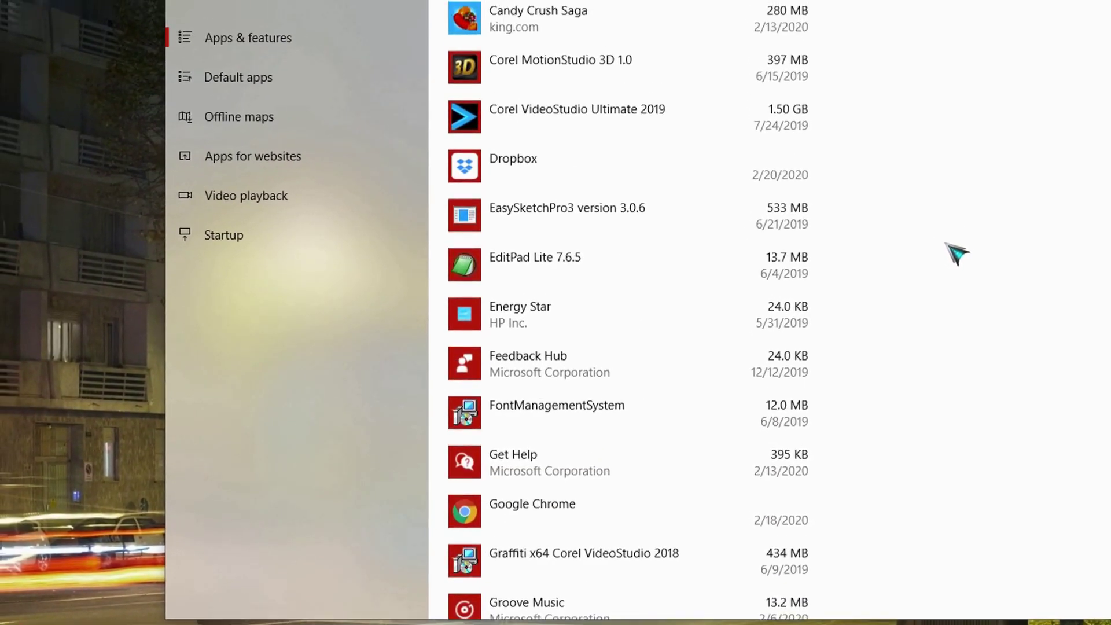
scroll(939, 267, down, 3)
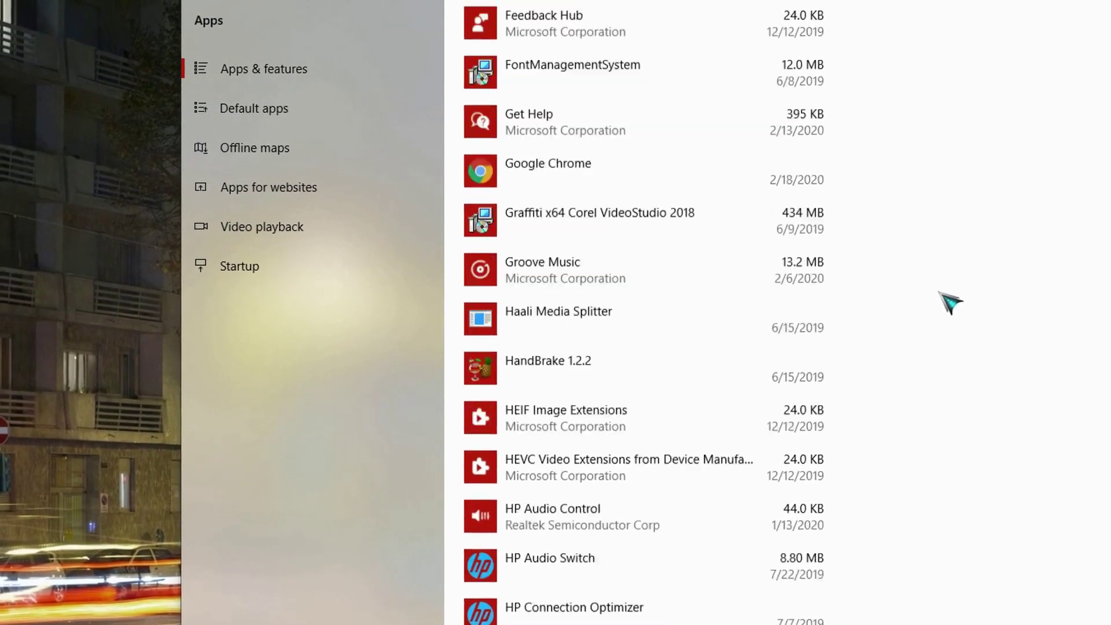
scroll(945, 309, down, 4)
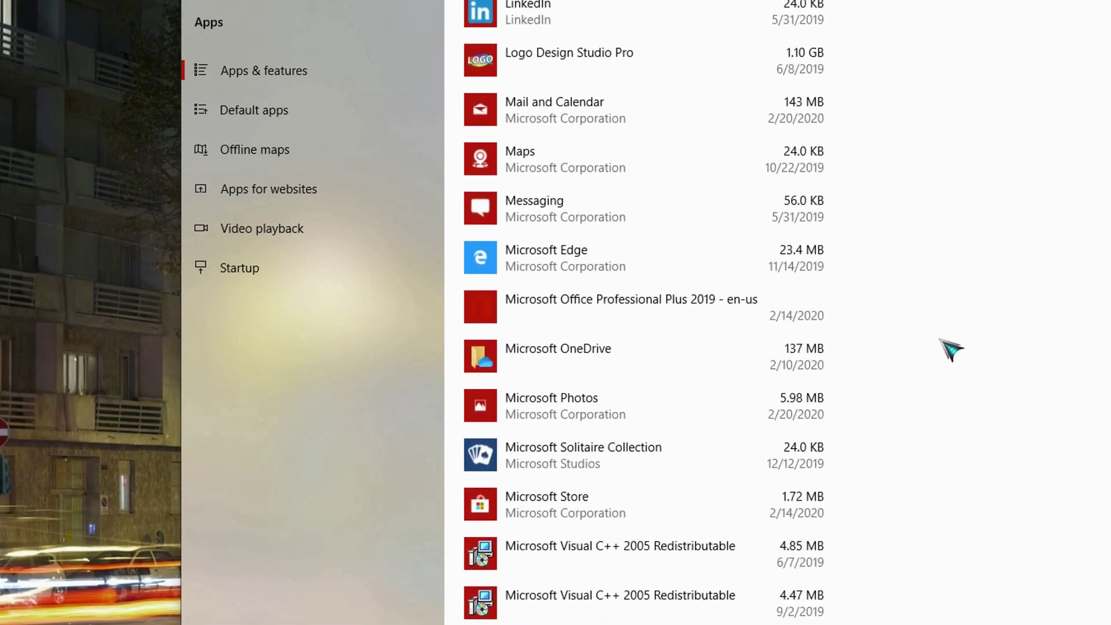
click(590, 475)
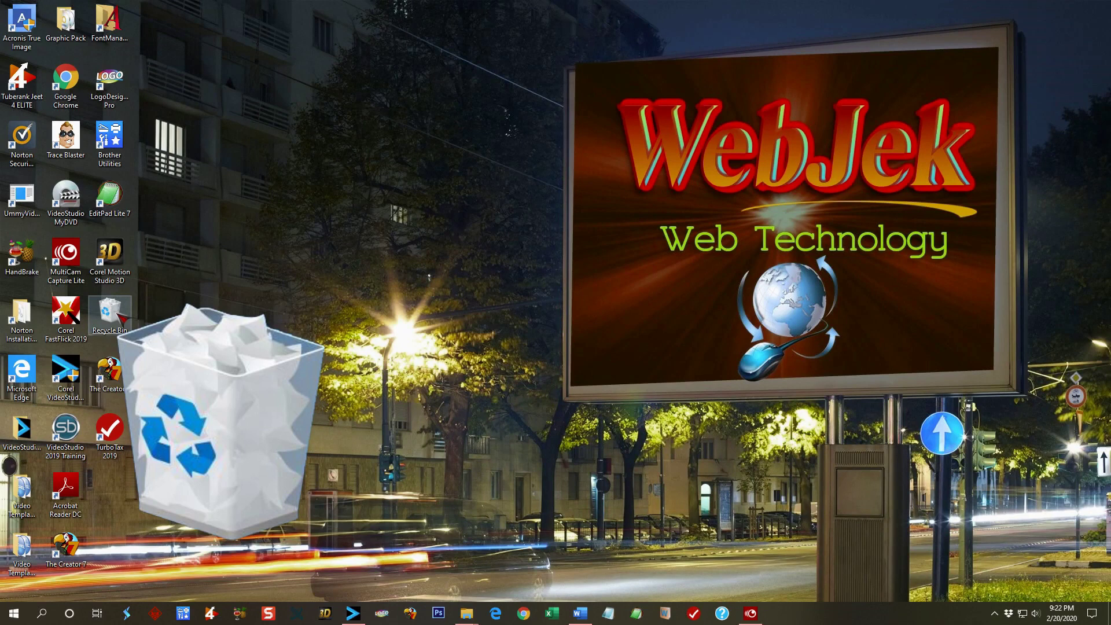
Open the Recycle Bin from the desktop and empty it, permanently deleting all its items.
double_click(108, 313)
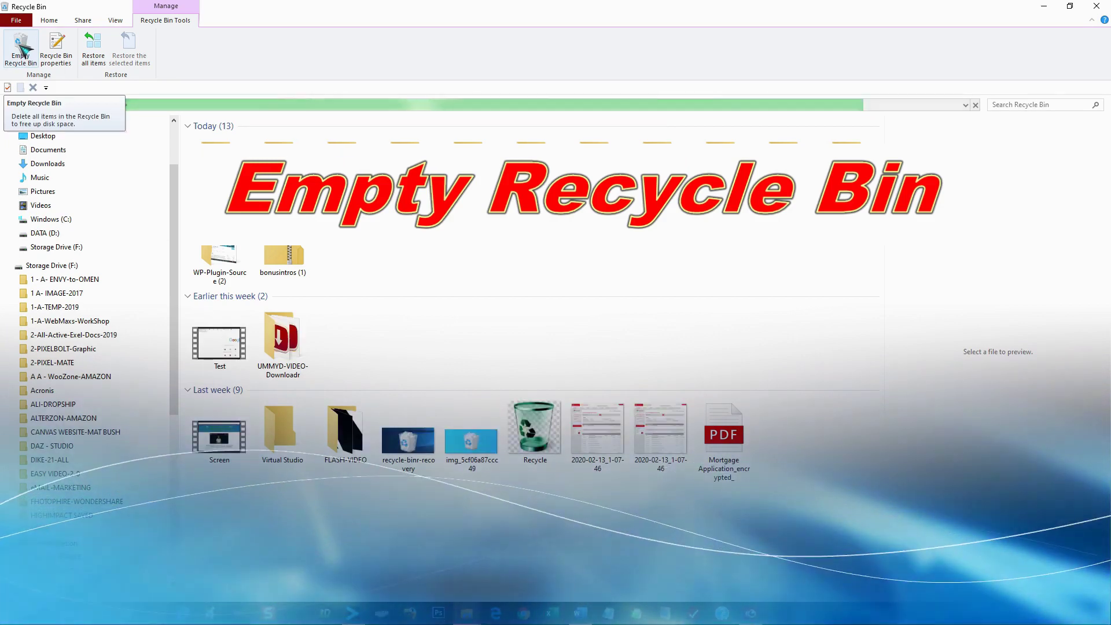
click(22, 51)
click(601, 315)
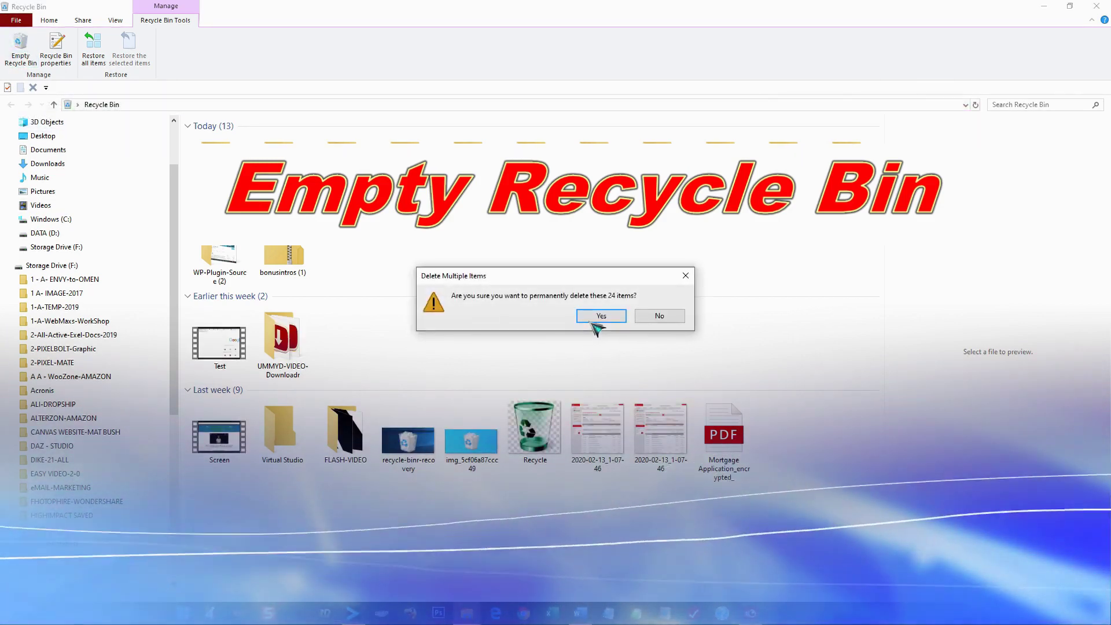